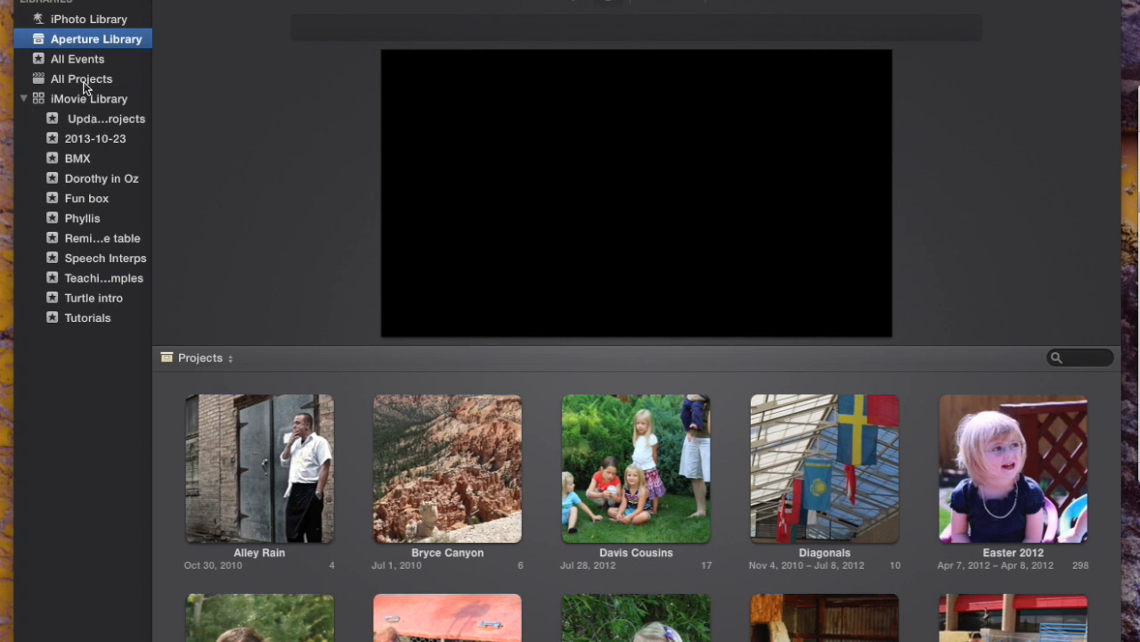
- Browse the contents of All Projects, the Updated Projects event and All Events
{"action": "left_click", "coordinate": [86, 85]}
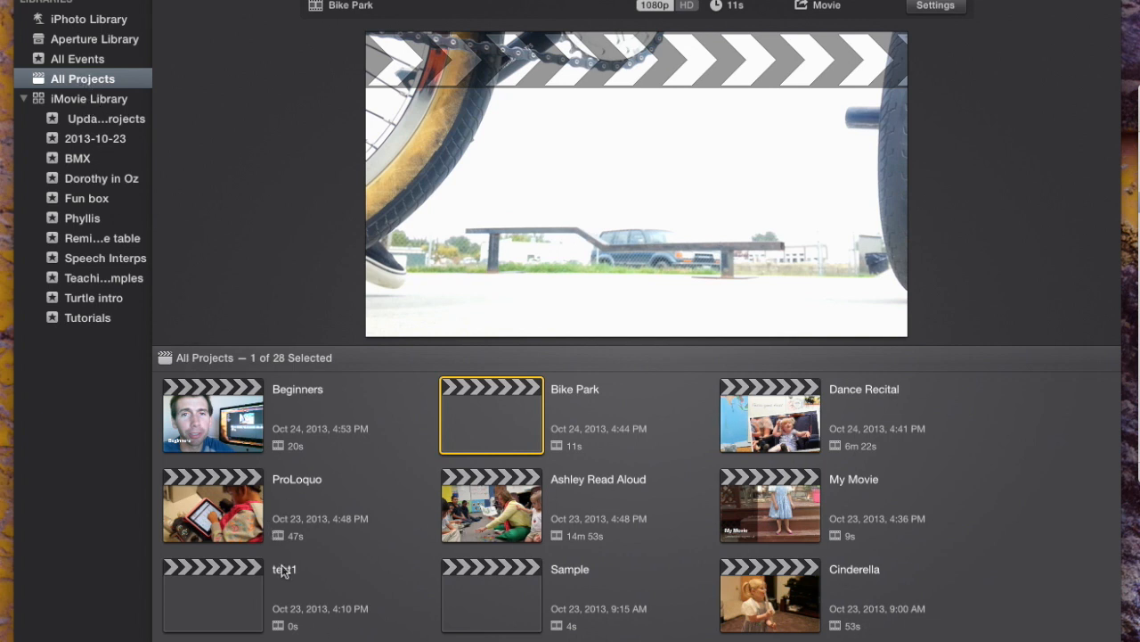
{"action": "left_click", "coordinate": [79, 123]}
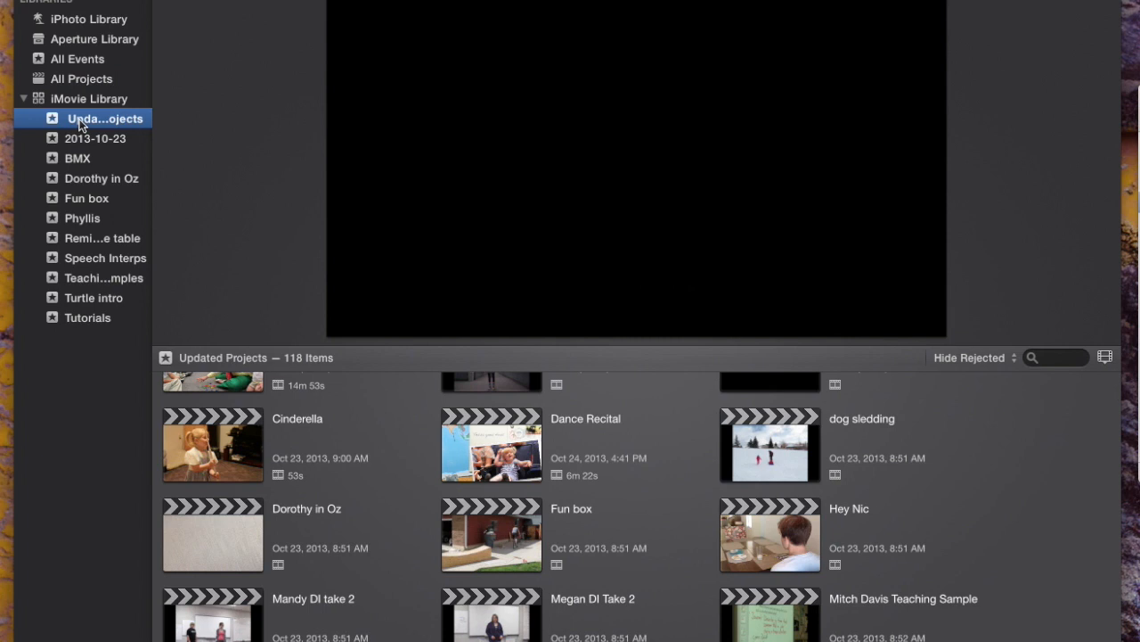
{"action": "left_click", "coordinate": [66, 63]}
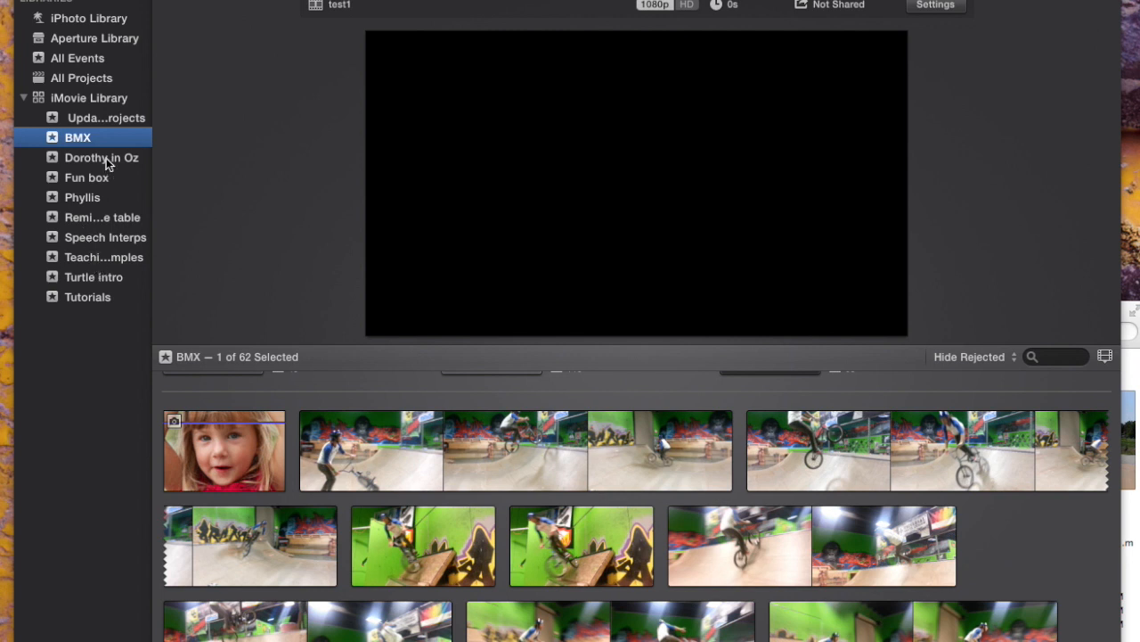
- Create a new event named halfpipe in the iMovie Library and open it
{"action": "right_click", "coordinate": [95, 341]}
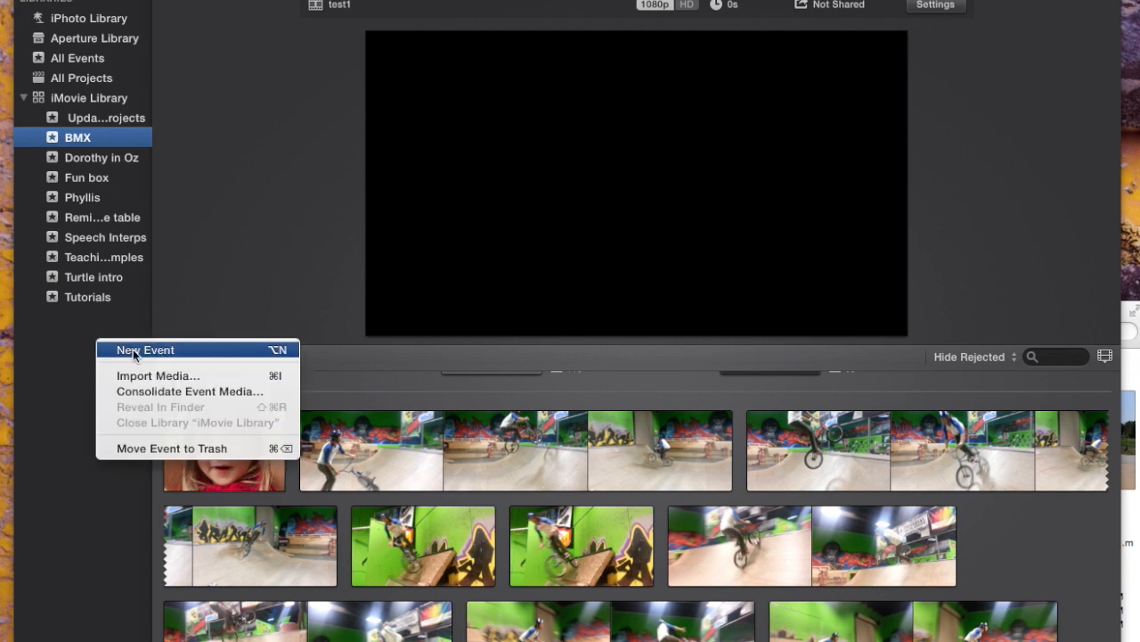
{"action": "left_click", "coordinate": [133, 349]}
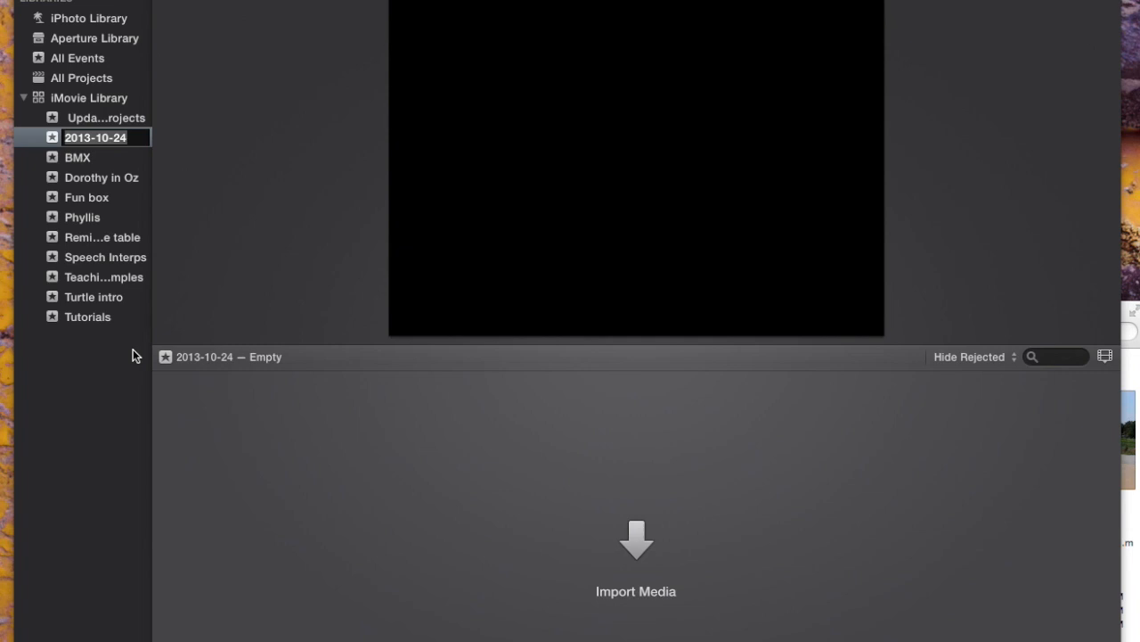
{"action": "type", "text": "halfpipe"}
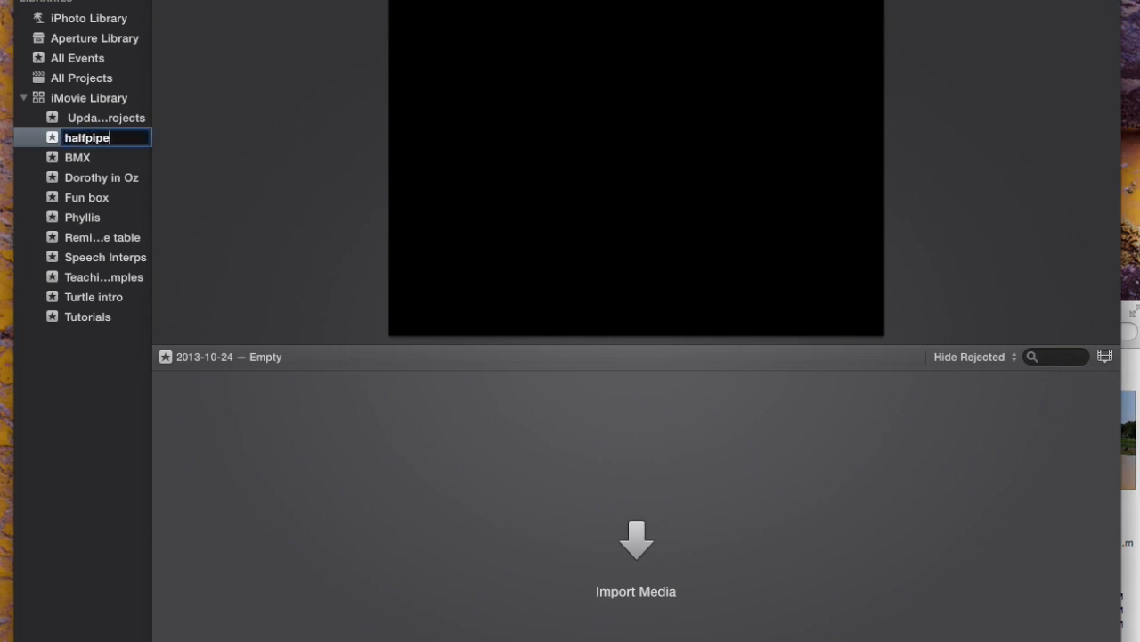
{"action": "key", "text": "Return"}
{"action": "left_click", "coordinate": [80, 137]}
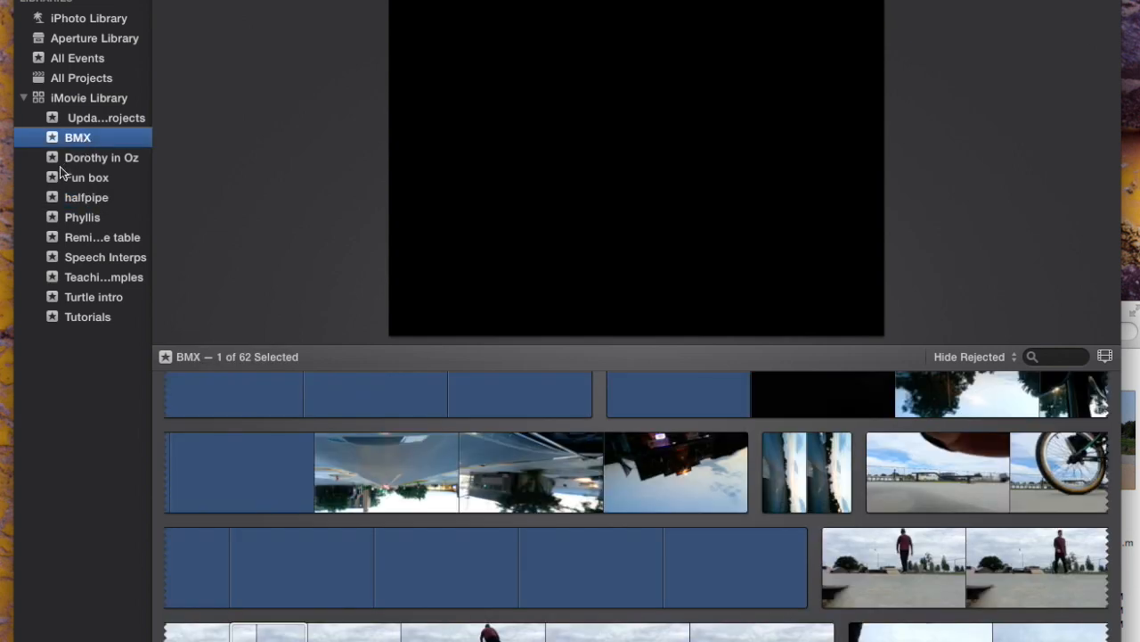
{"action": "left_click", "coordinate": [77, 198]}
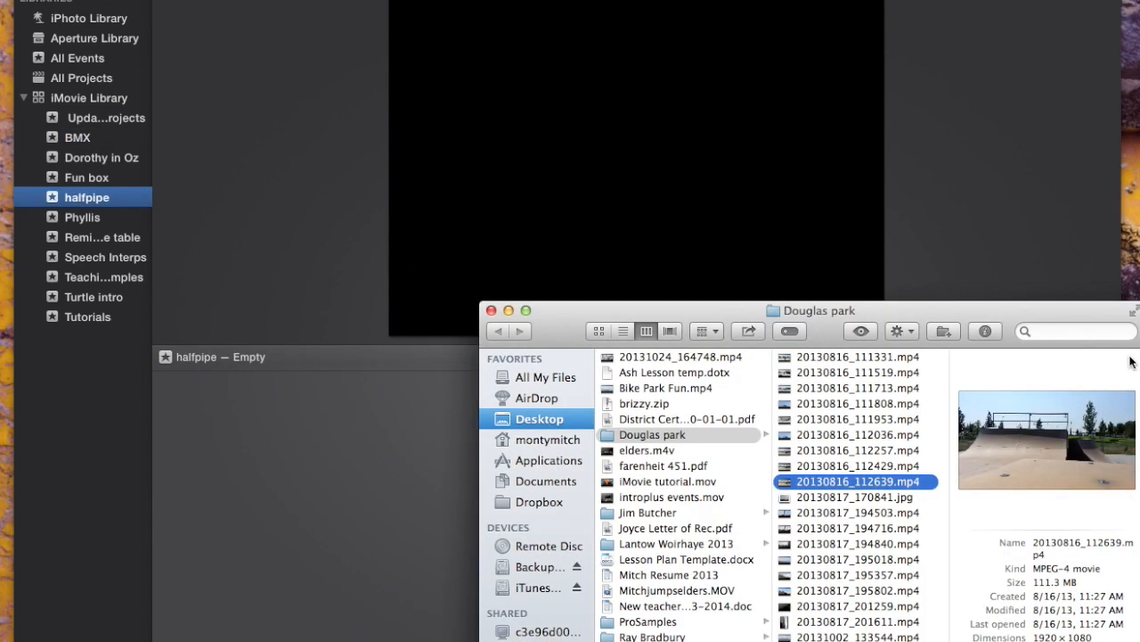
- Import 20130816_112639.mp4 from the Douglas park folder in Finder into the halfpipe event, and close the Finder window
{"action": "left_click", "coordinate": [1133, 358]}
{"action": "left_click_drag", "start_coordinate": [873, 311], "coordinate": [855, 52]}
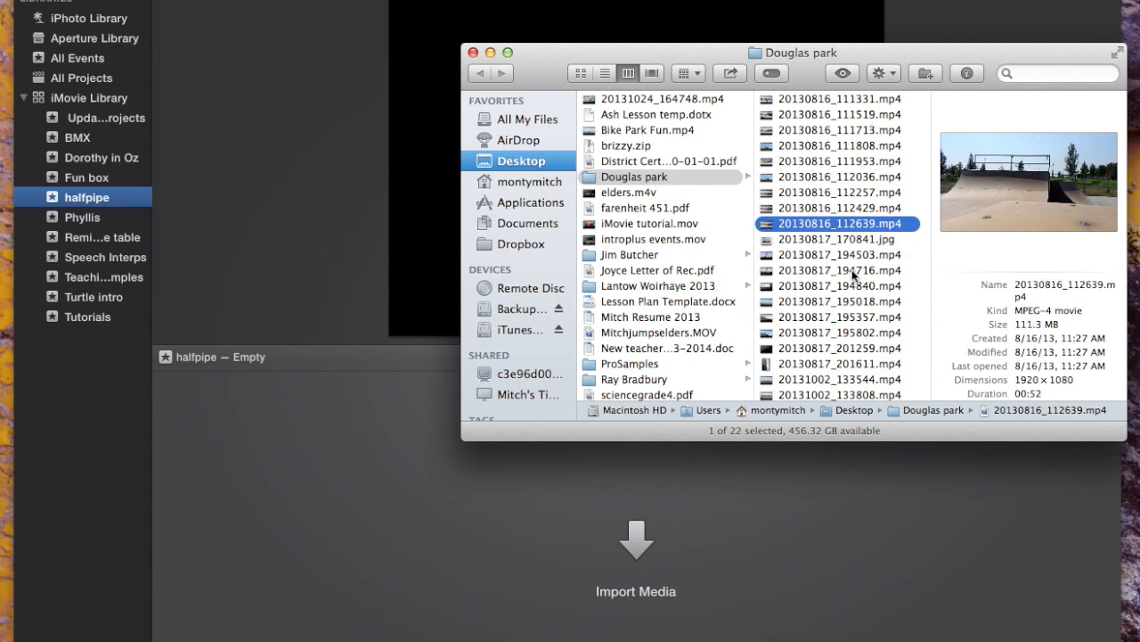
{"action": "left_click_drag", "start_coordinate": [780, 221], "coordinate": [505, 549]}
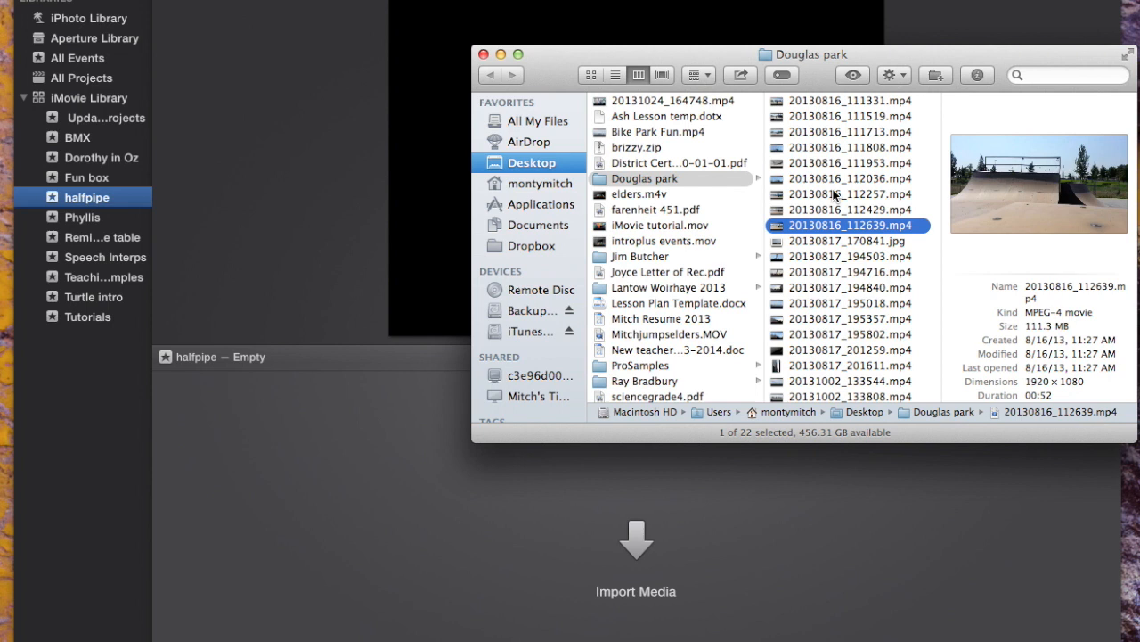
{"action": "left_click_drag", "start_coordinate": [809, 230], "coordinate": [73, 201]}
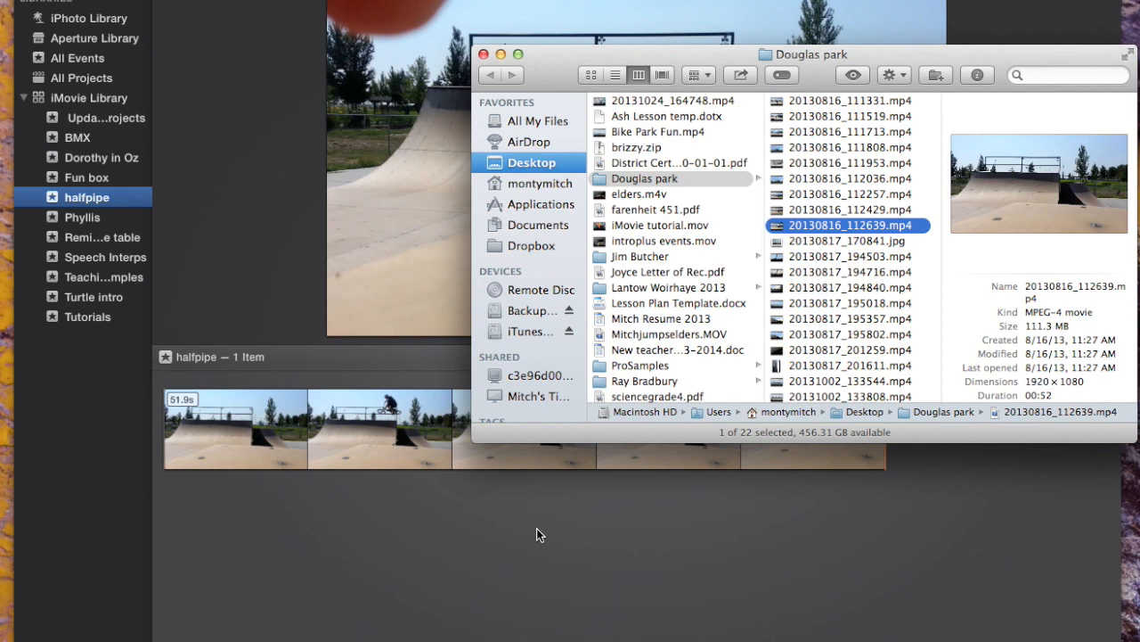
{"action": "left_click_drag", "start_coordinate": [565, 65], "coordinate": [569, 74]}
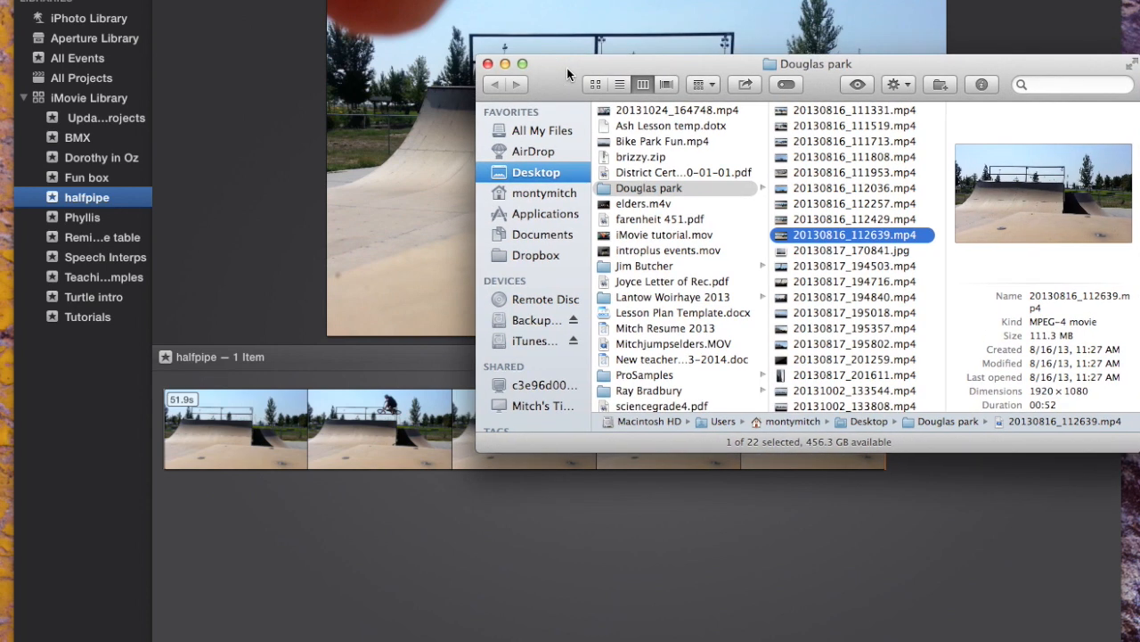
{"action": "left_click", "coordinate": [487, 64]}
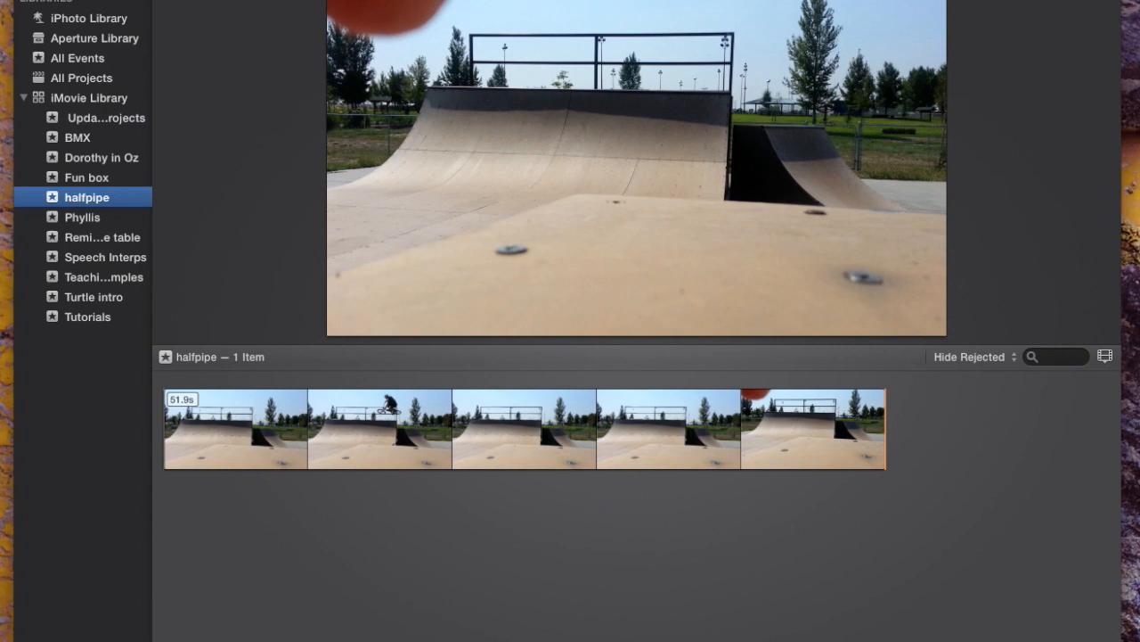
- Create a new movie with No Theme, named "the hip", in the halfpipe event
{"action": "left_click", "coordinate": [292, 0]}
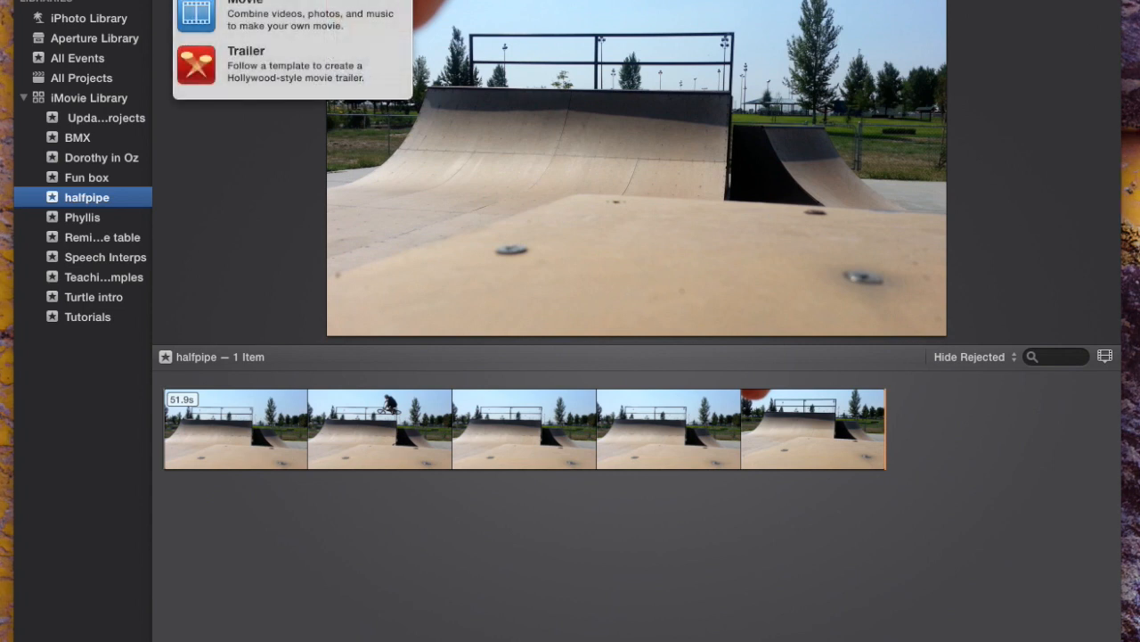
{"action": "left_click", "coordinate": [217, 19]}
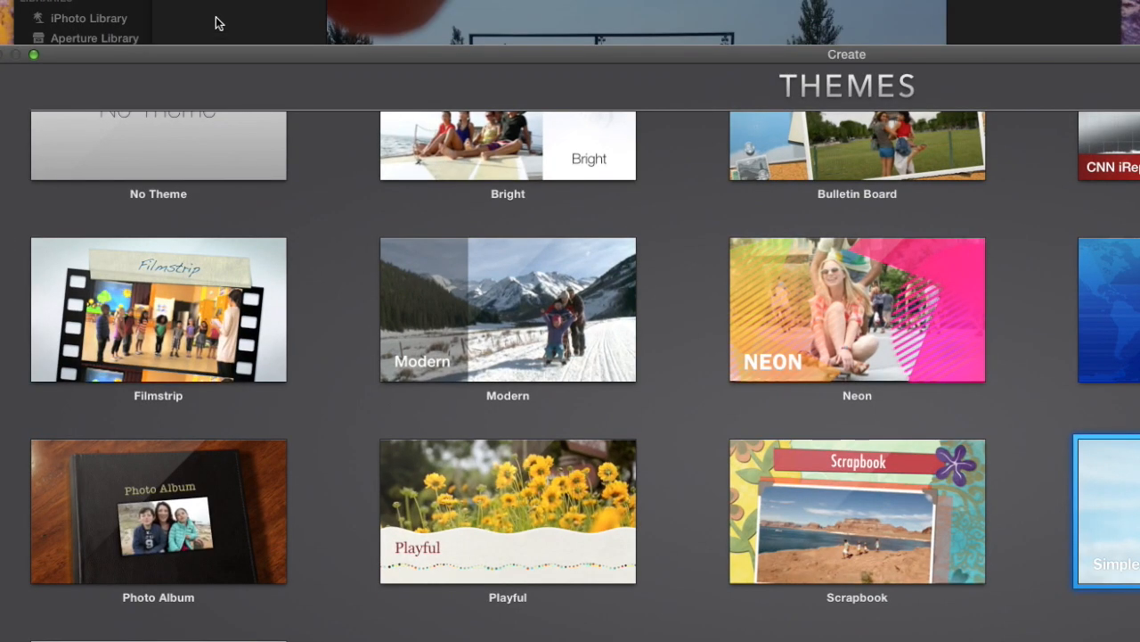
{"action": "scroll", "coordinate": [302, 289], "scroll_direction": "up", "scroll_amount": 2}
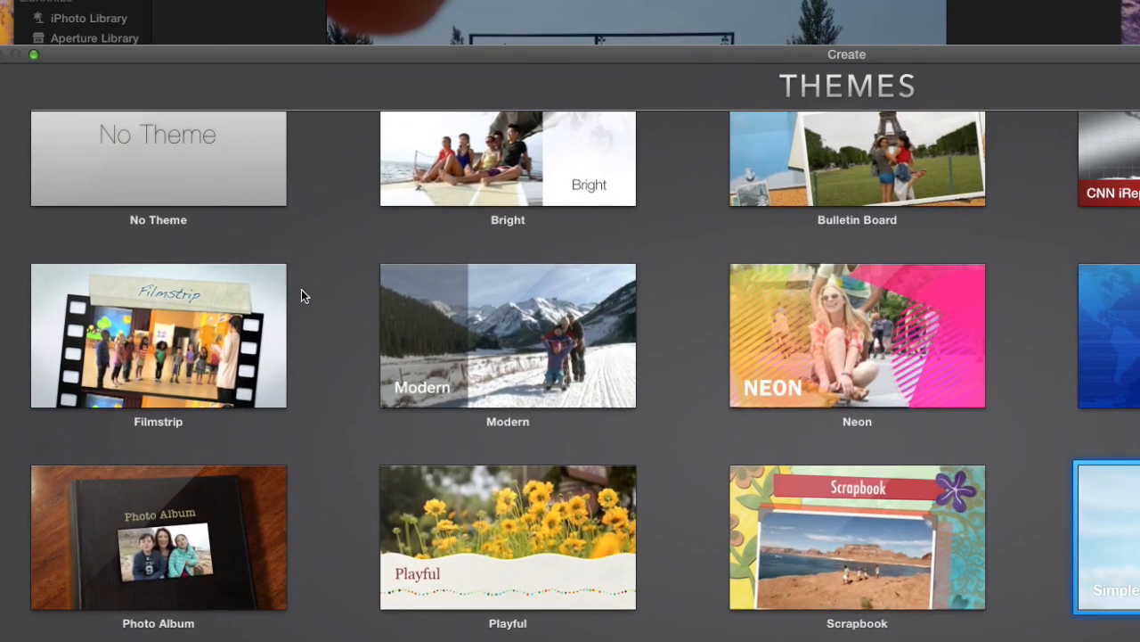
{"action": "double_click", "coordinate": [244, 179]}
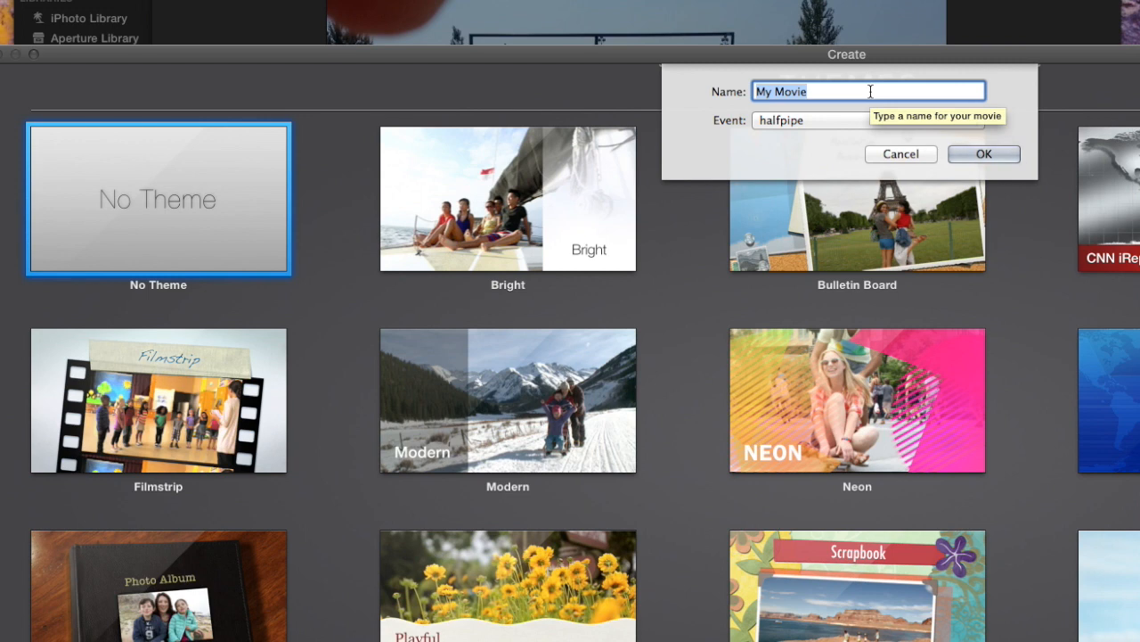
{"action": "type", "text": "the hip"}
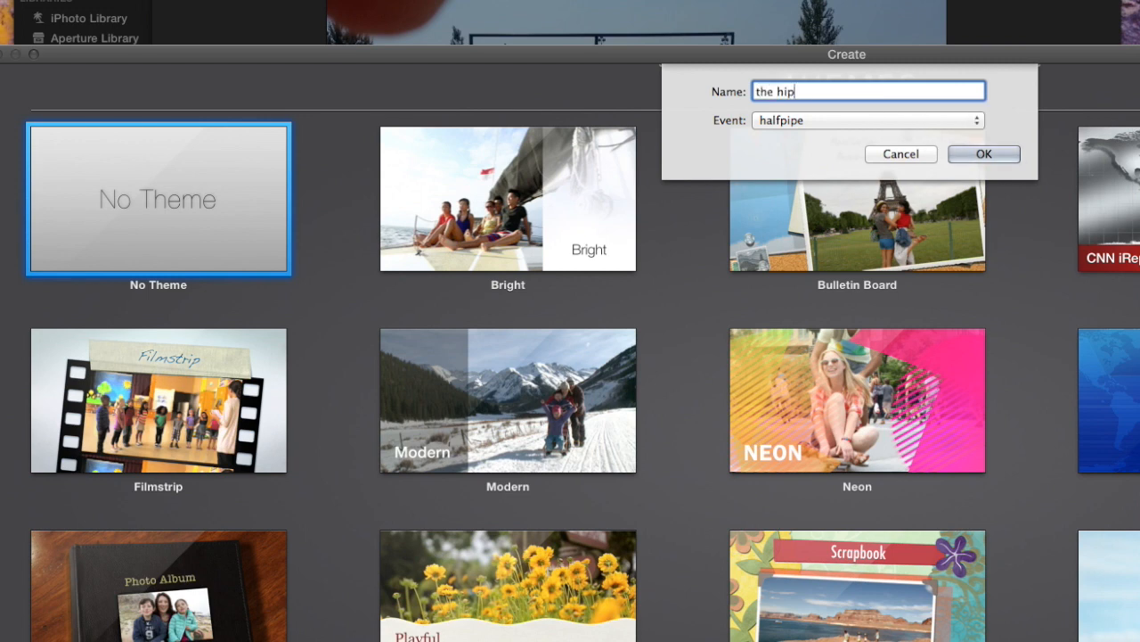
{"action": "key", "text": "Return"}
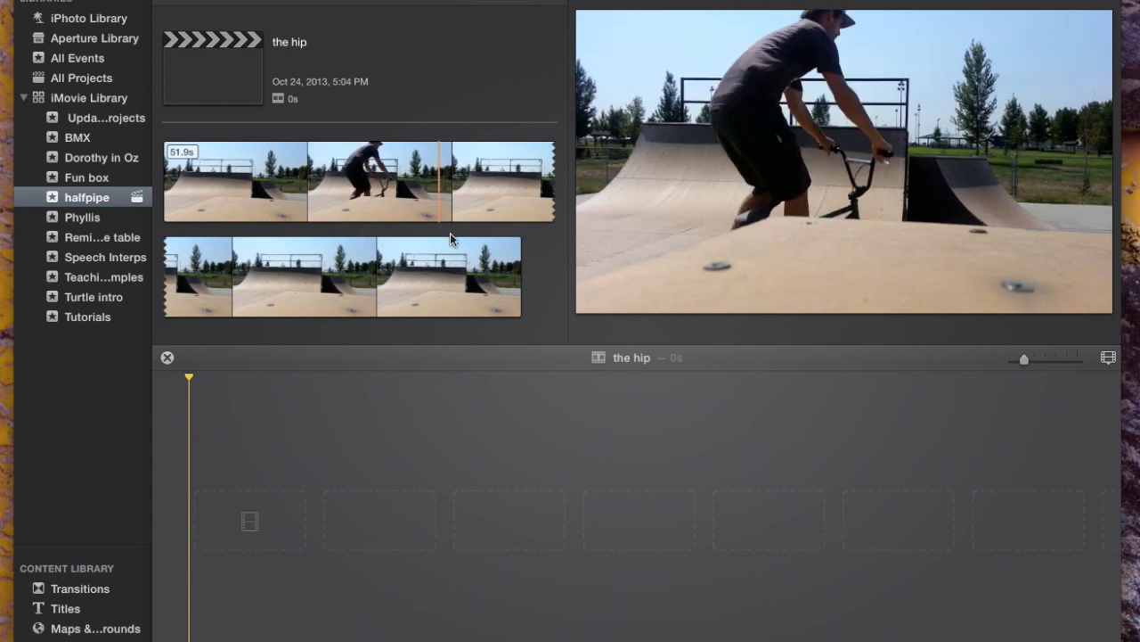
- Add two rider sections of the halfpipe clip to the timeline, about 2.7 s from its second row and about 2.2 s from its first
{"action": "left_click", "coordinate": [313, 274]}
{"action": "left_click_drag", "start_coordinate": [314, 274], "coordinate": [354, 275]}
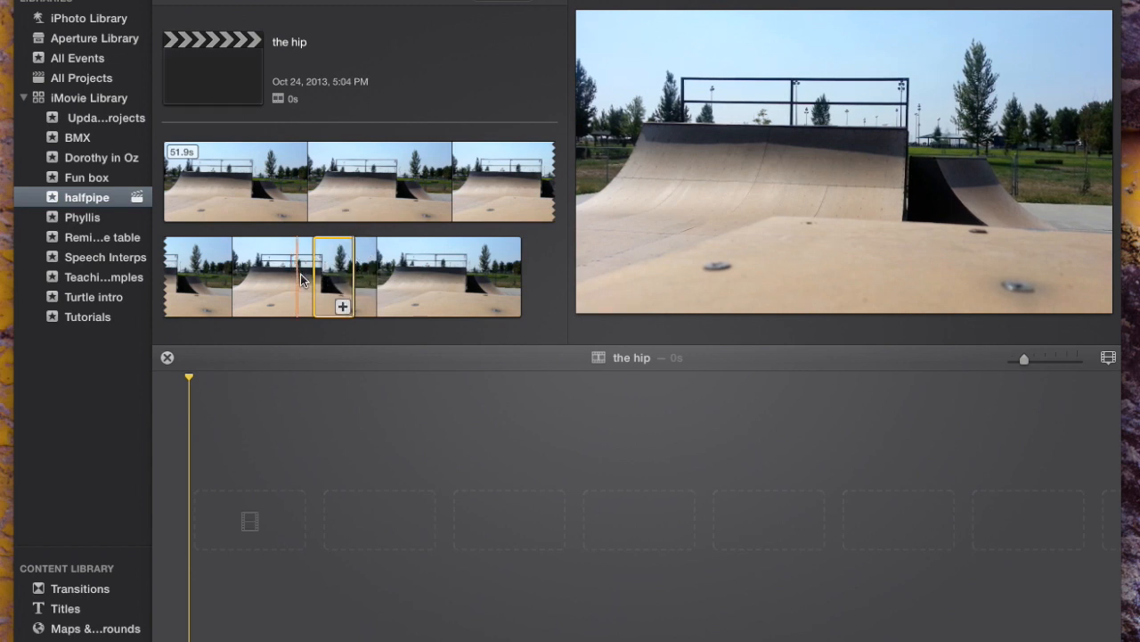
{"action": "left_click", "coordinate": [343, 307]}
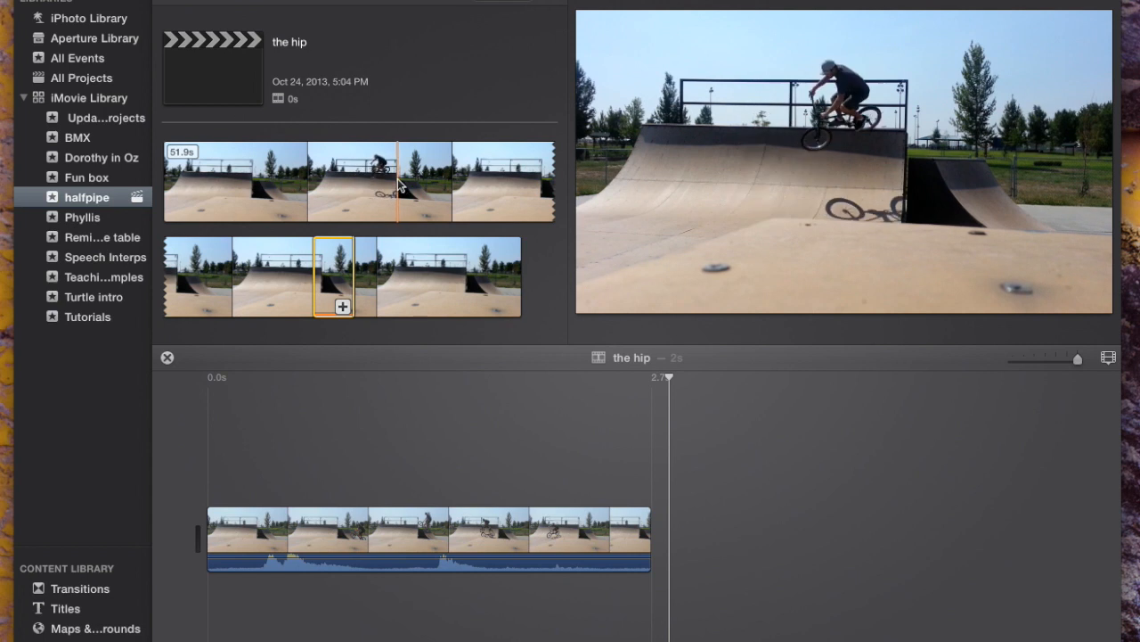
{"action": "left_click_drag", "start_coordinate": [381, 185], "coordinate": [406, 179]}
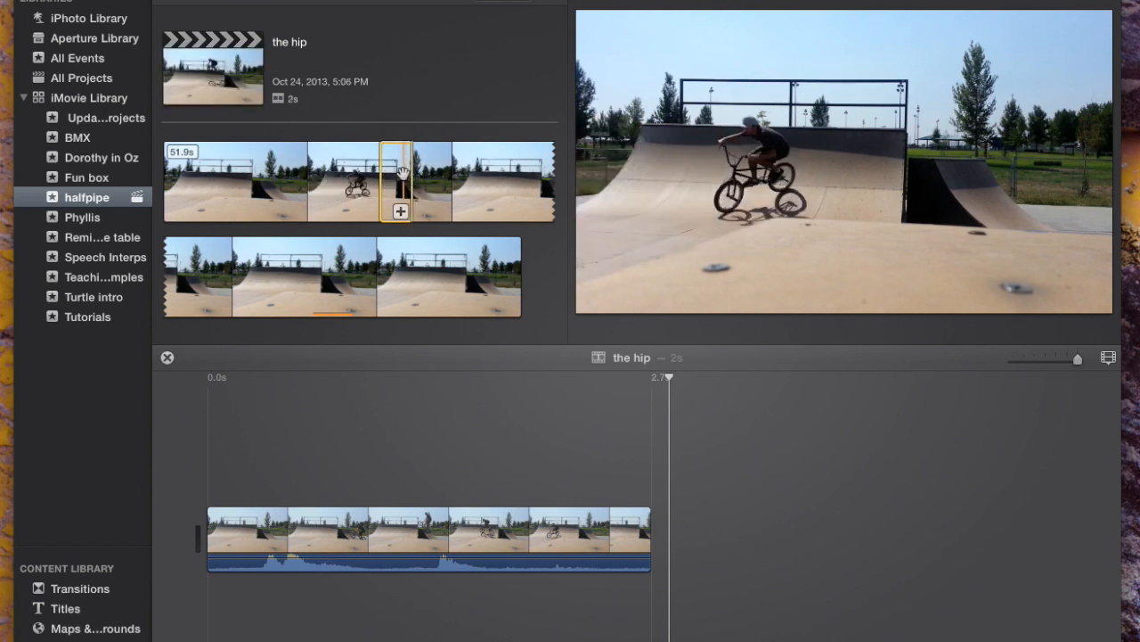
{"action": "left_click_drag", "start_coordinate": [403, 172], "coordinate": [700, 529]}
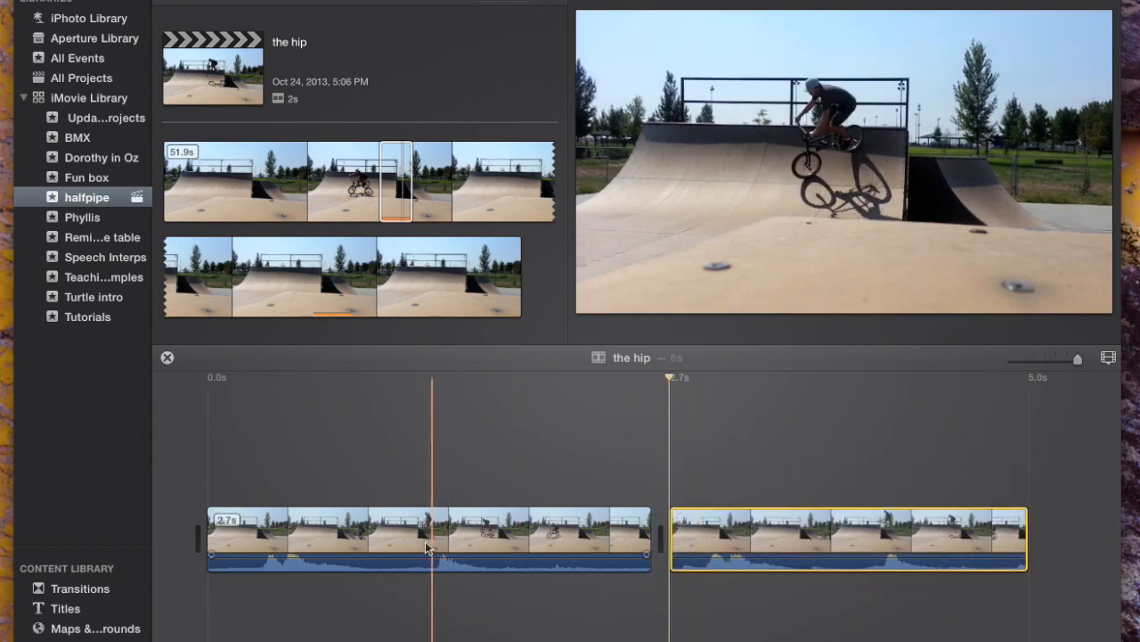
- Move the second halfpipe clip in the timeline ahead of the first one
{"action": "left_click", "coordinate": [487, 538]}
{"action": "left_click", "coordinate": [803, 540]}
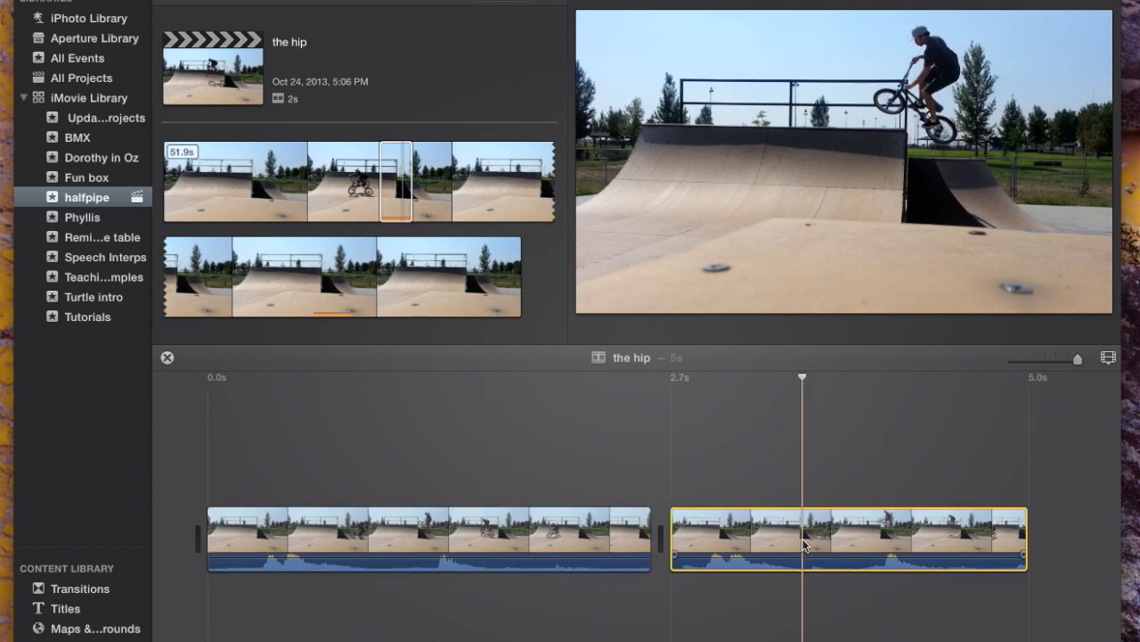
{"action": "left_click_drag", "start_coordinate": [803, 541], "coordinate": [208, 539]}
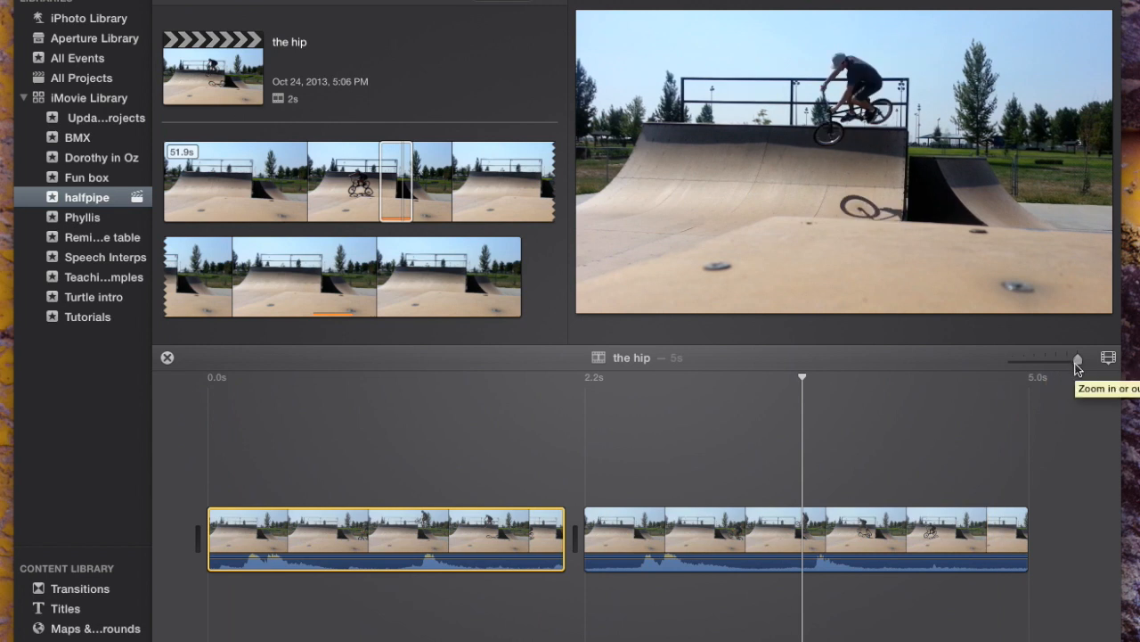
- Enlarge the timeline clips to about the middle clip size and toggle their audio waveforms off and back on
{"action": "left_click_drag", "start_coordinate": [1079, 362], "coordinate": [1023, 365]}
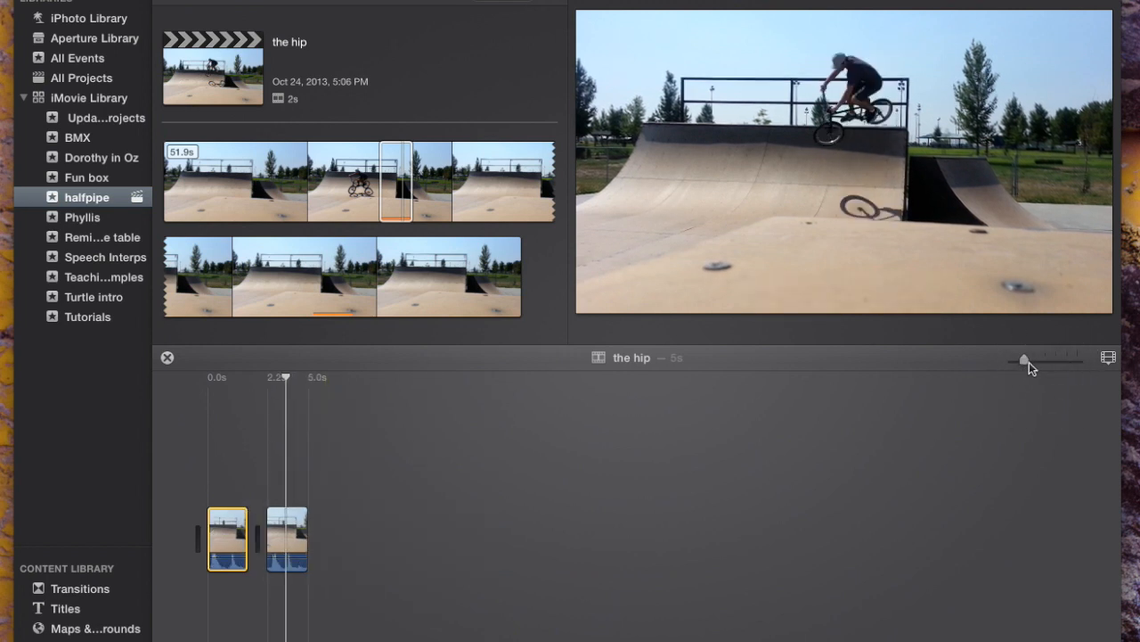
{"action": "left_click_drag", "start_coordinate": [1023, 360], "coordinate": [1068, 362]}
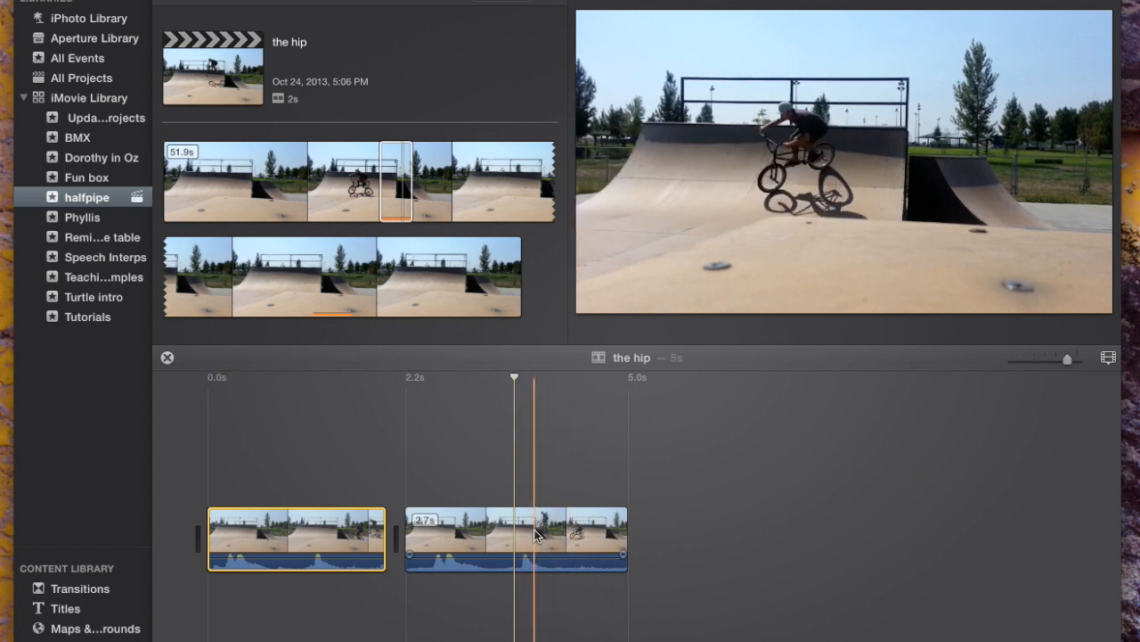
{"action": "left_click", "coordinate": [1108, 357]}
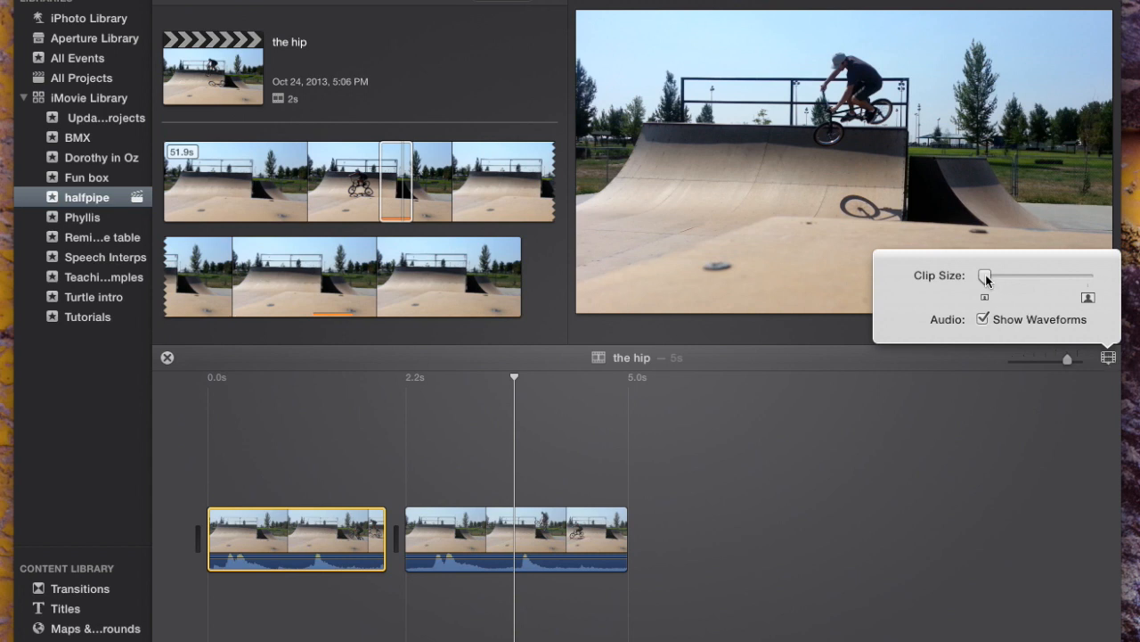
{"action": "left_click_drag", "start_coordinate": [986, 278], "coordinate": [1037, 279]}
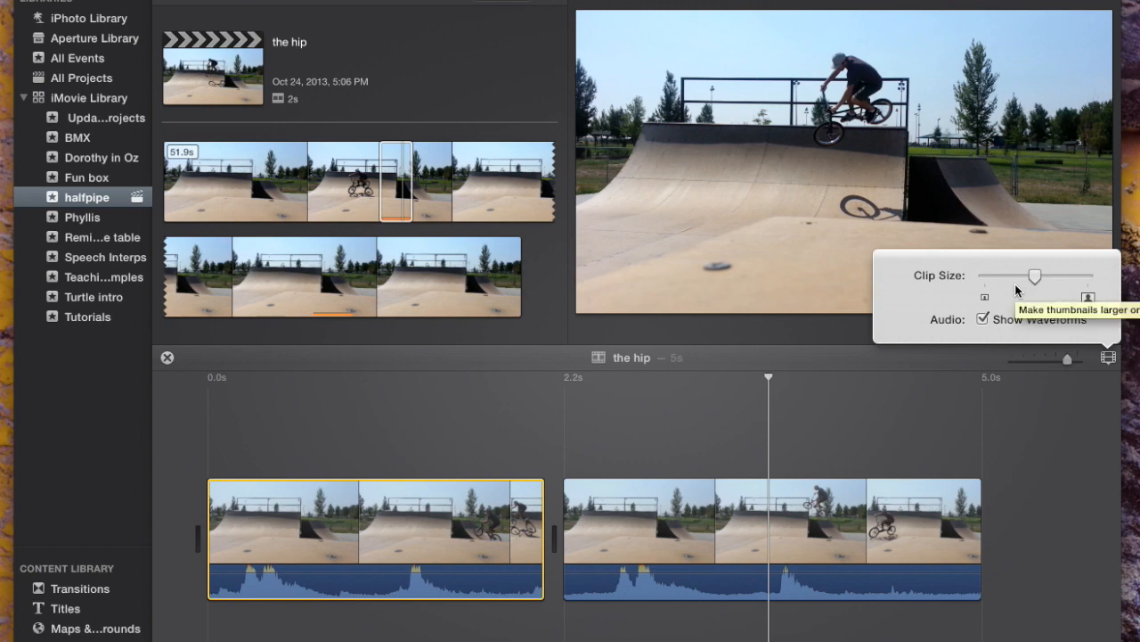
{"action": "left_click", "coordinate": [984, 319]}
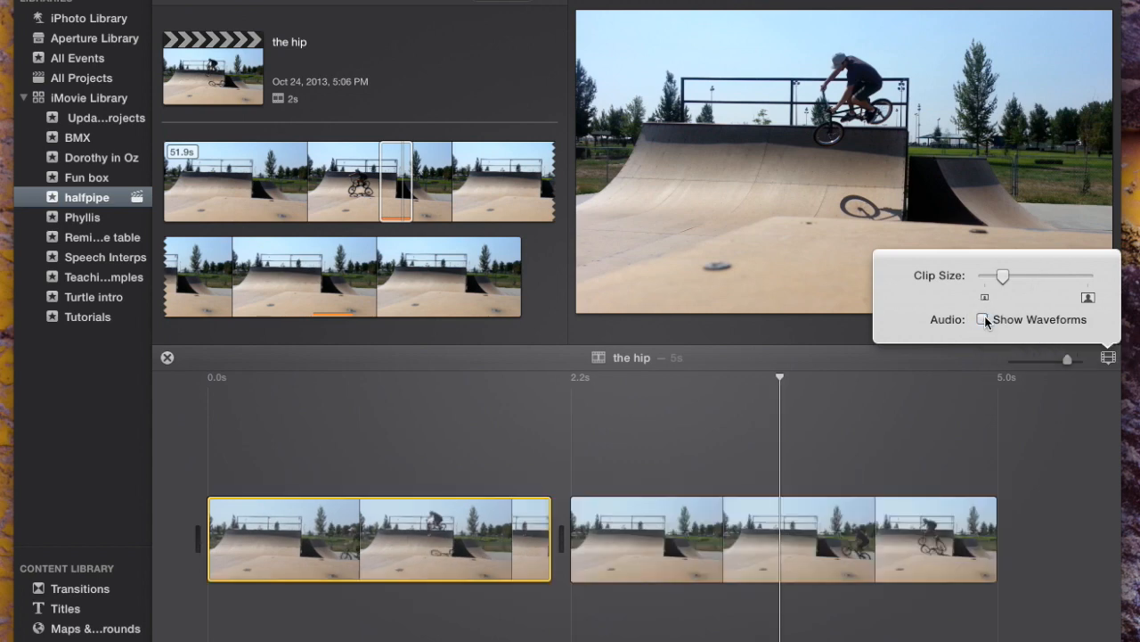
{"action": "left_click", "coordinate": [984, 319]}
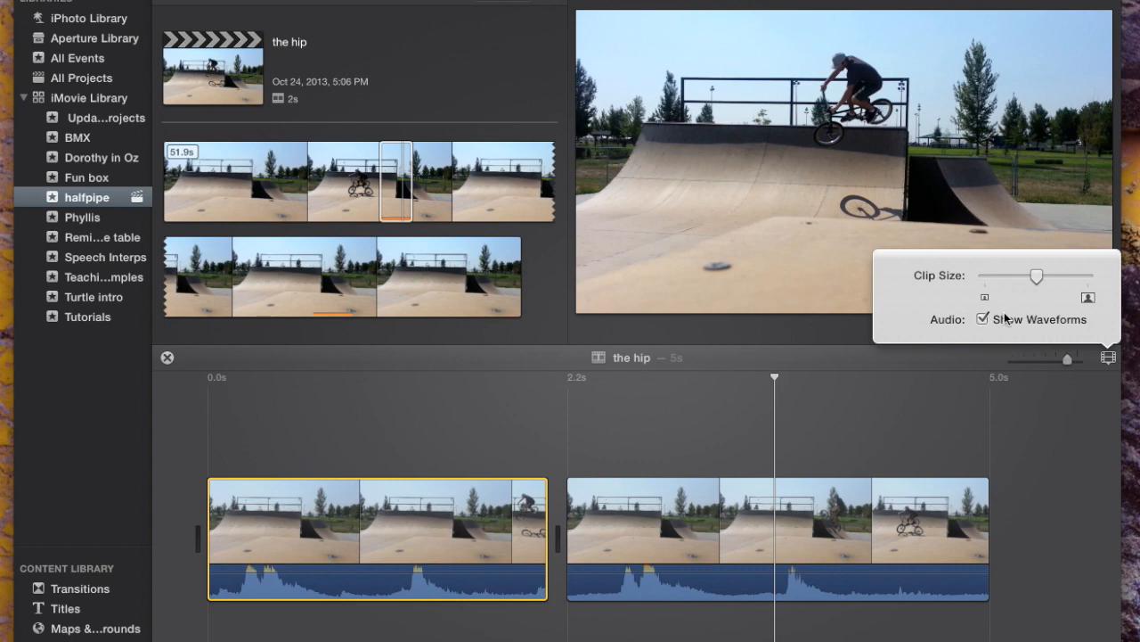
{"action": "left_click", "coordinate": [1108, 359]}
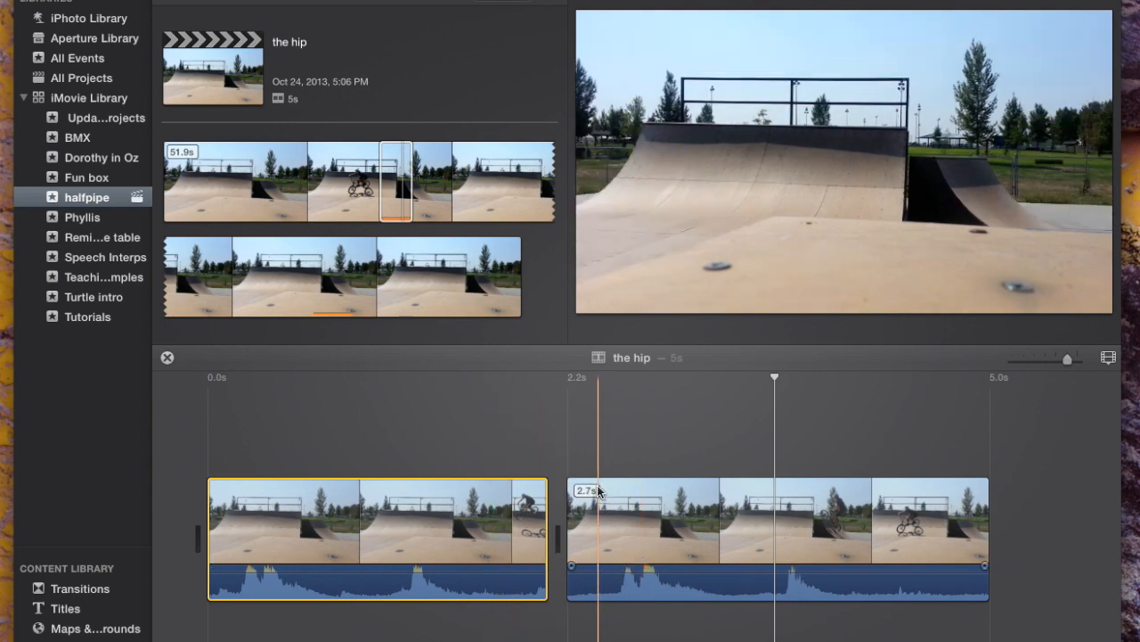
- Add a section of about 3.4 s from the Fun box event's clip to the end of the timeline
{"action": "left_click", "coordinate": [395, 189]}
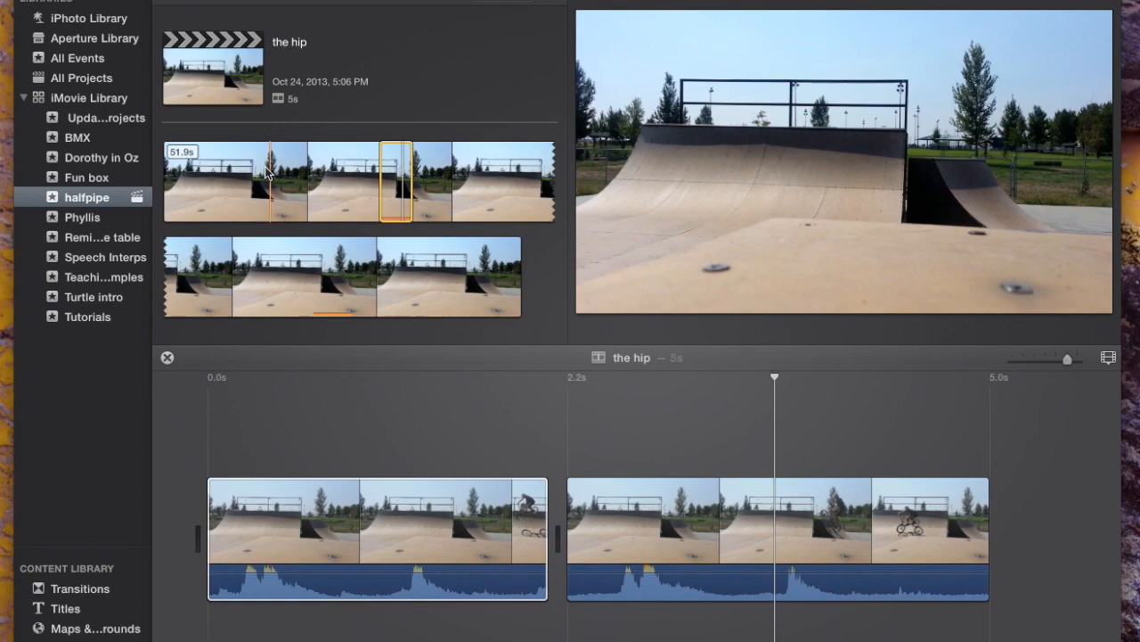
{"action": "left_click", "coordinate": [89, 181]}
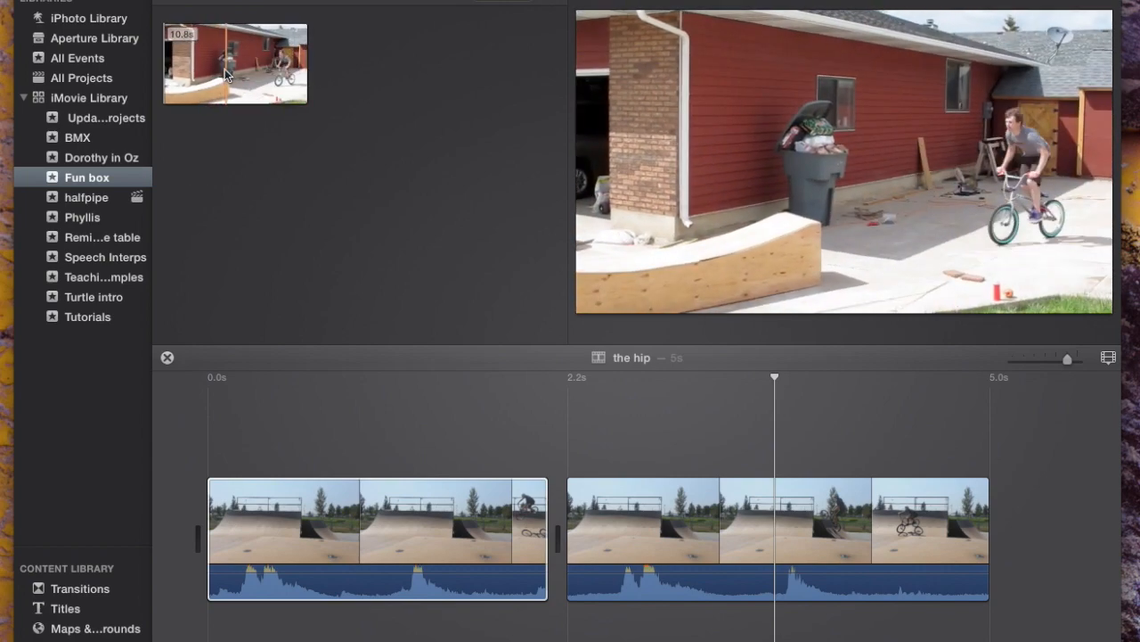
{"action": "left_click_drag", "start_coordinate": [212, 79], "coordinate": [256, 78]}
{"action": "left_click", "coordinate": [244, 94]}
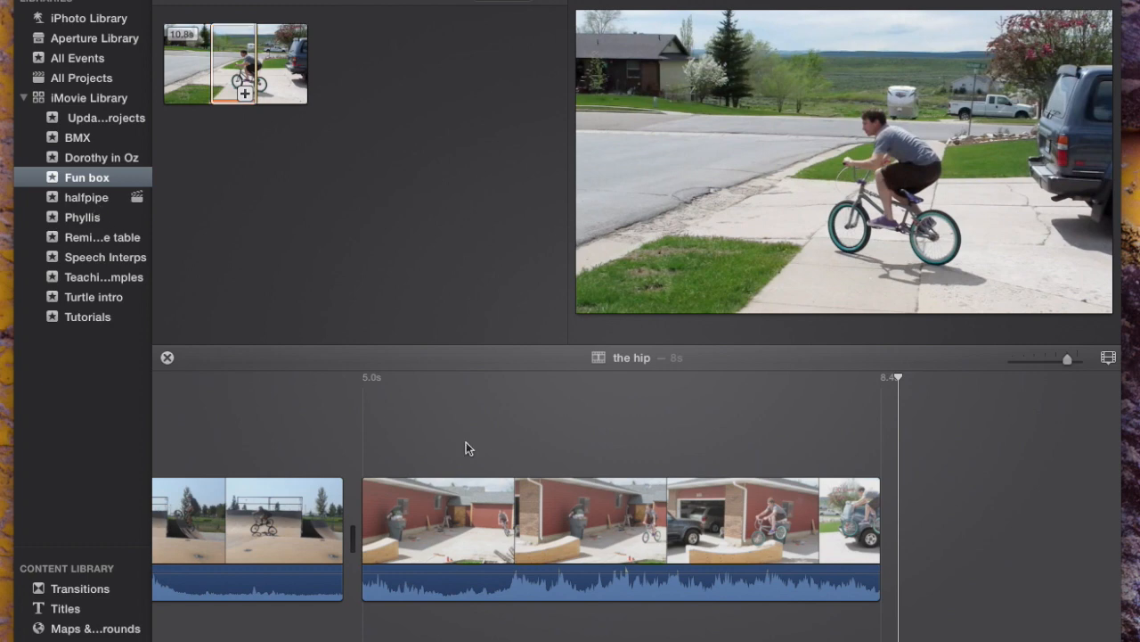
- Show the halfpipe event, shrink the timeline clips so all three fit in view, and play the movie from its beginning
{"action": "left_click", "coordinate": [98, 200]}
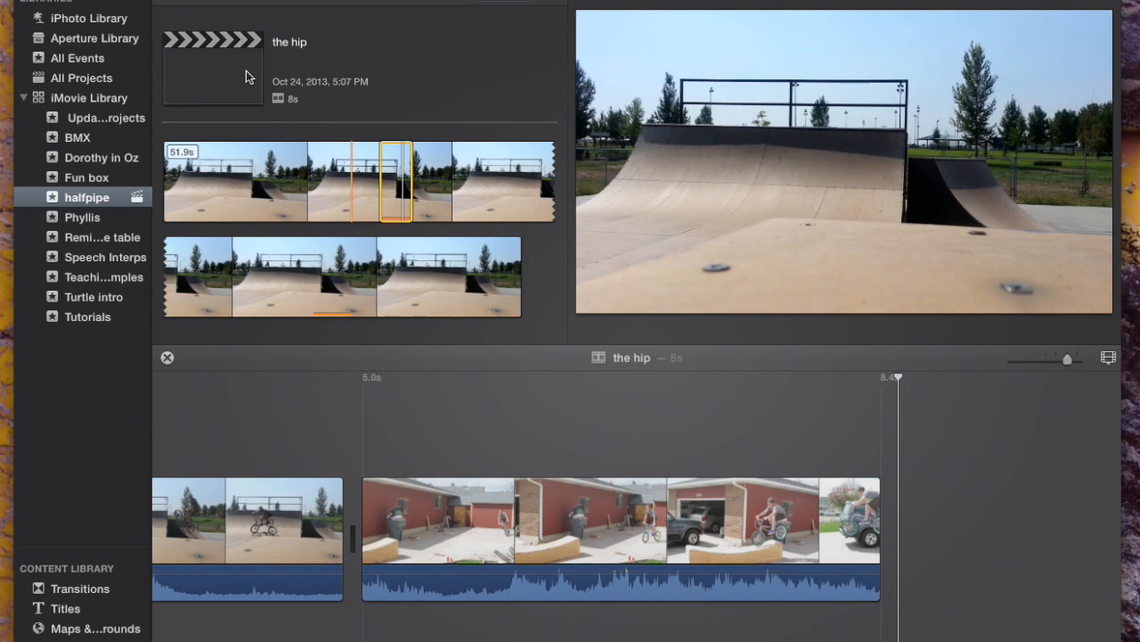
{"action": "left_click_drag", "start_coordinate": [1068, 359], "coordinate": [1047, 360]}
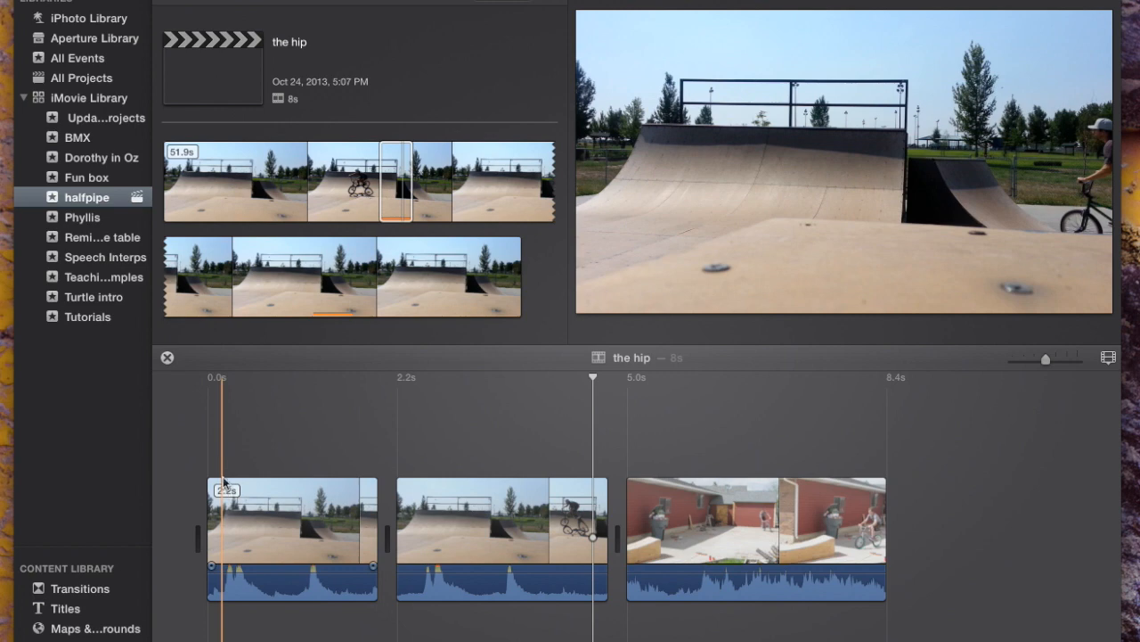
{"action": "left_click", "coordinate": [324, 468]}
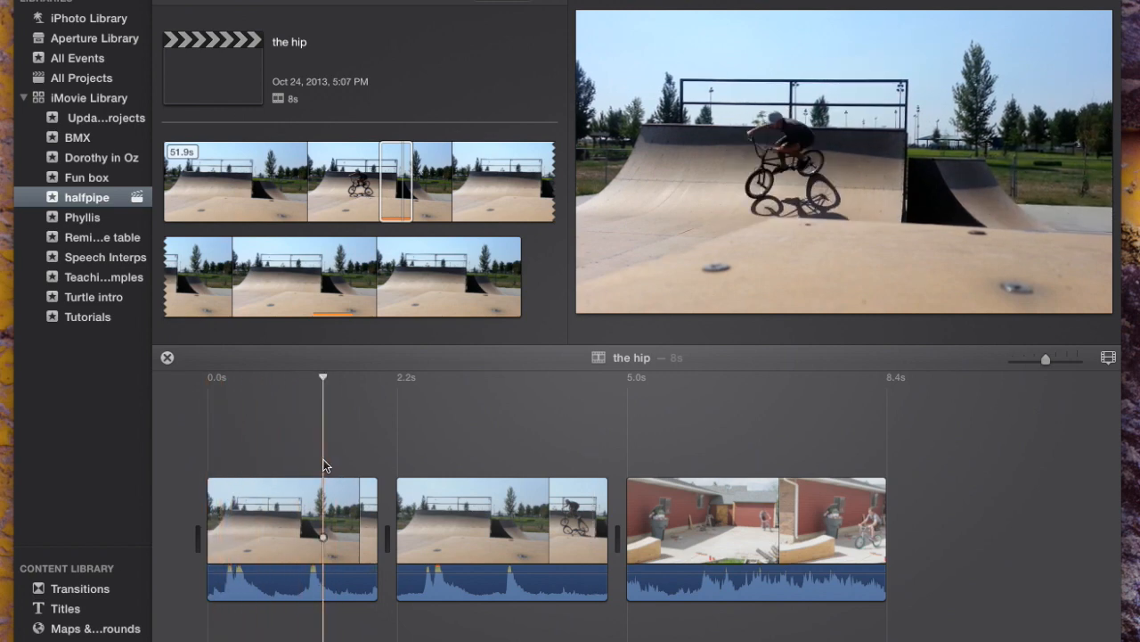
{"action": "left_click", "coordinate": [214, 462]}
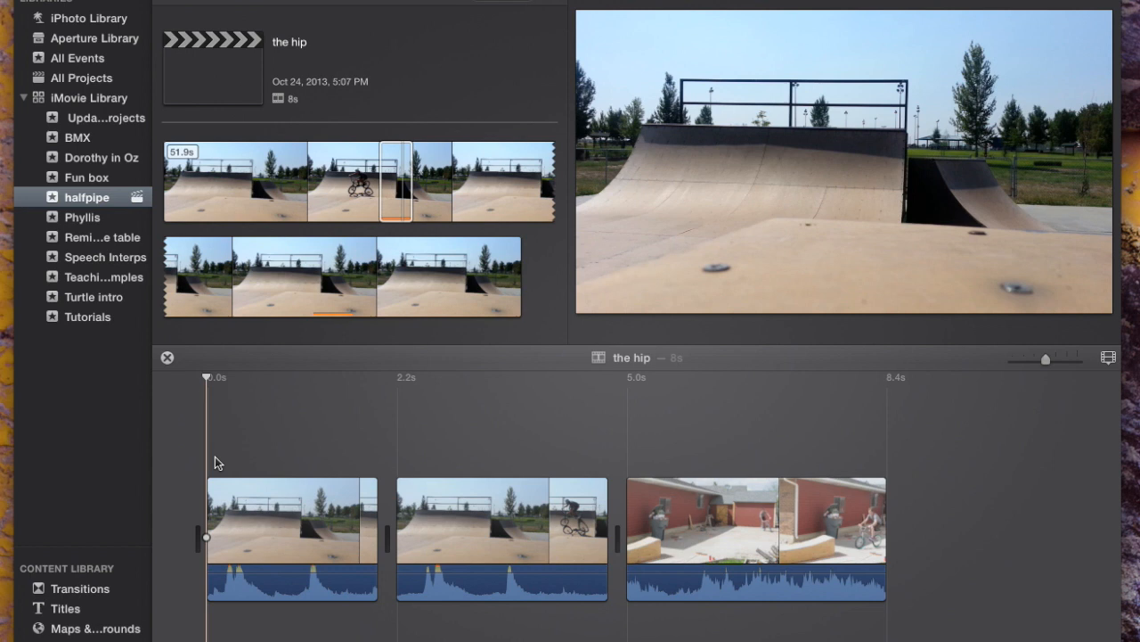
{"action": "key", "text": "space"}
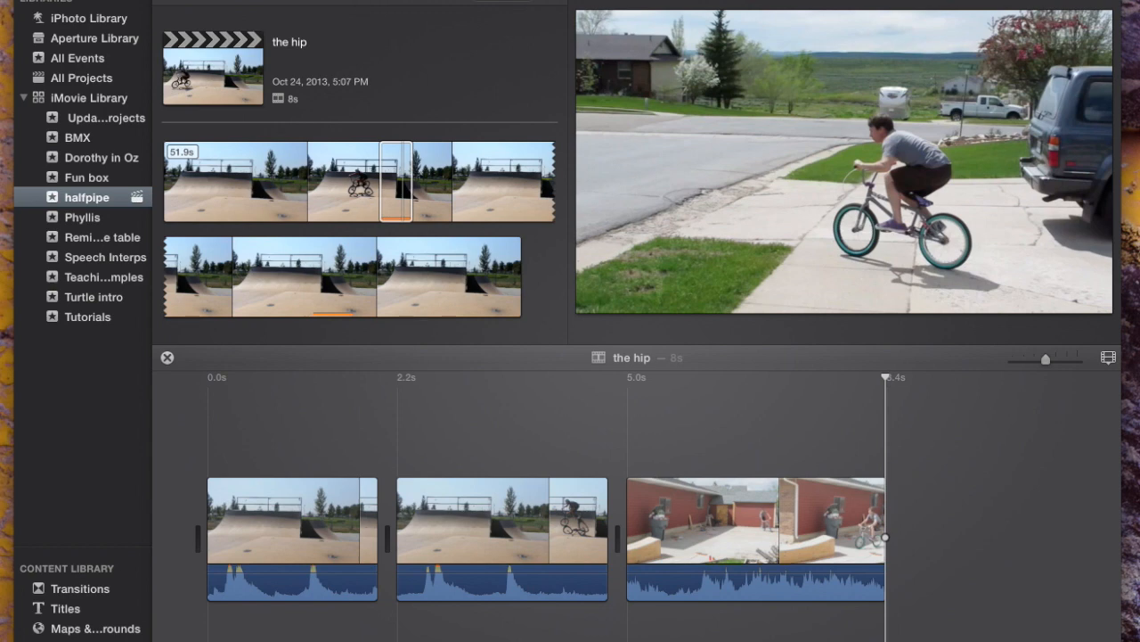
- Start sharing the movie as a file and check which devices the export is compatible with
{"action": "left_click", "coordinate": [339, 1]}
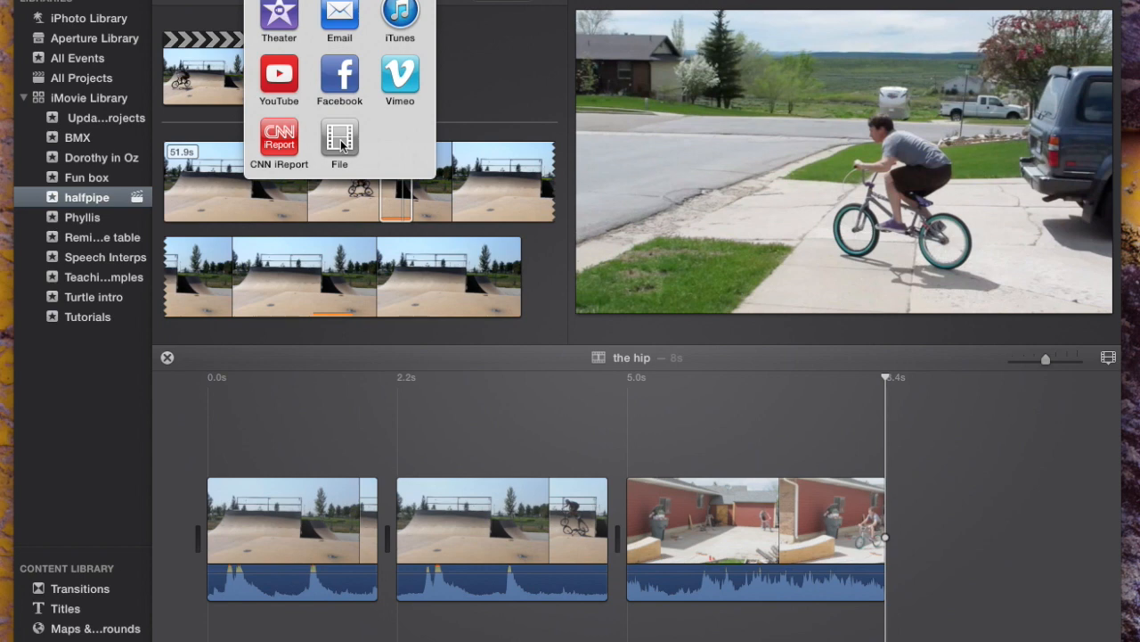
{"action": "left_click", "coordinate": [338, 148]}
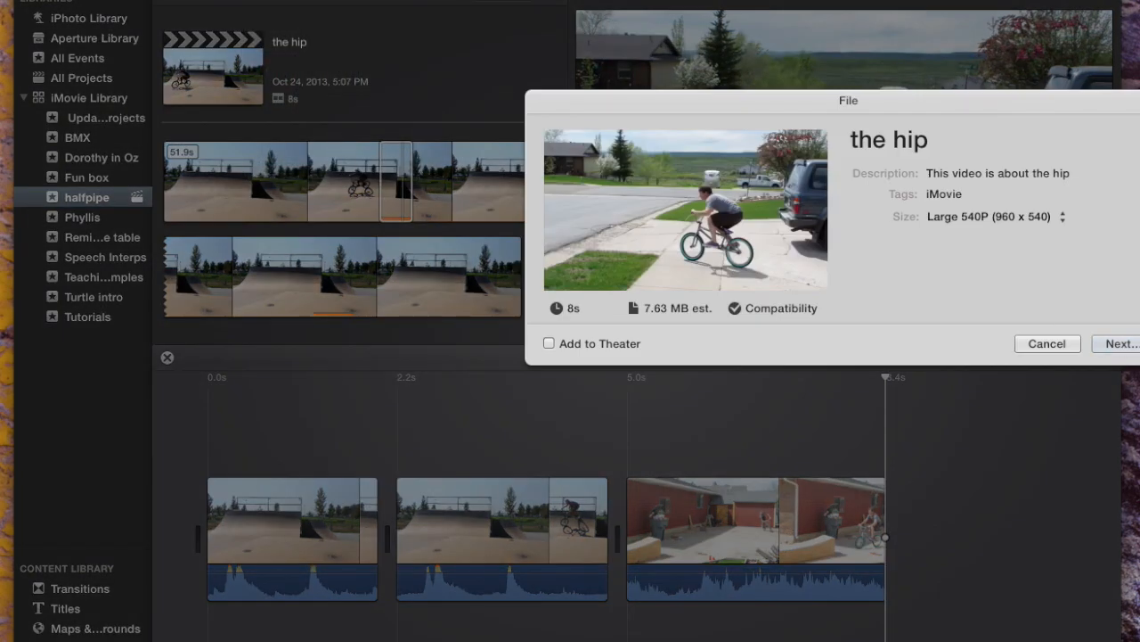
{"action": "left_click_drag", "start_coordinate": [927, 113], "coordinate": [618, 152]}
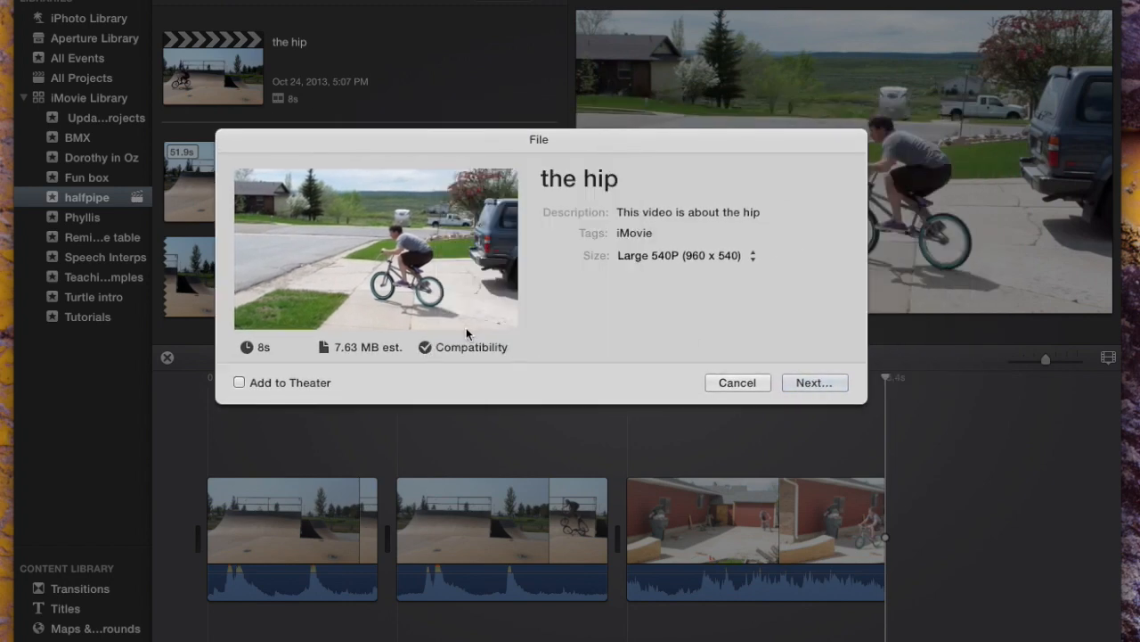
{"action": "mouse_move", "coordinate": [431, 350]}
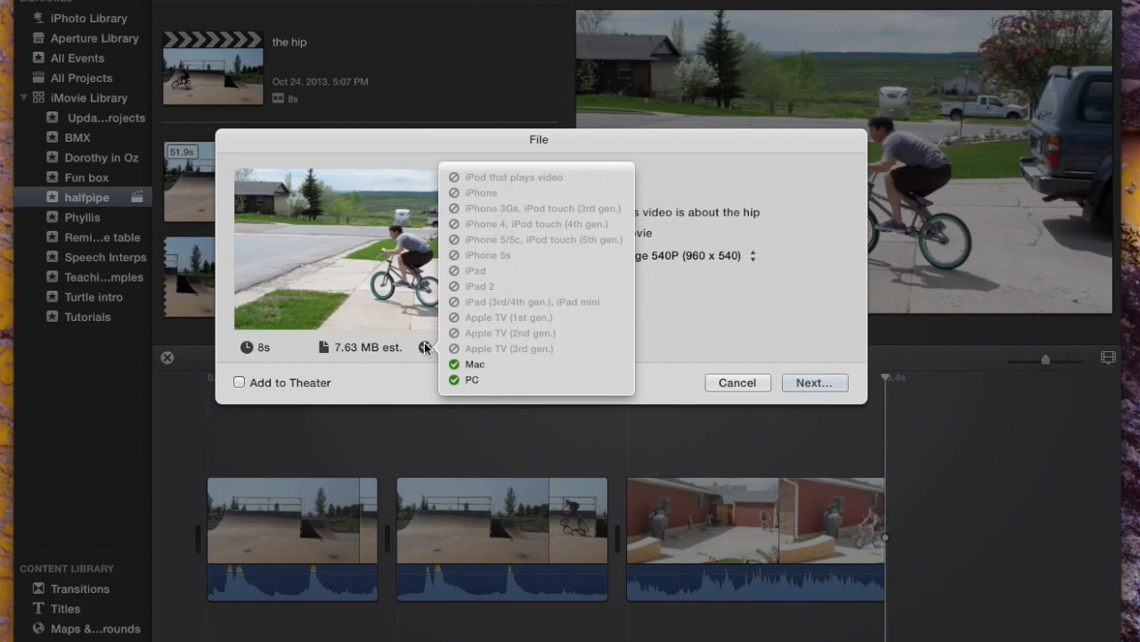
- Try the export sizes SD 480P and HD 1080P, and set the size back to Large 540P (960 x 540)
{"action": "left_click", "coordinate": [725, 257]}
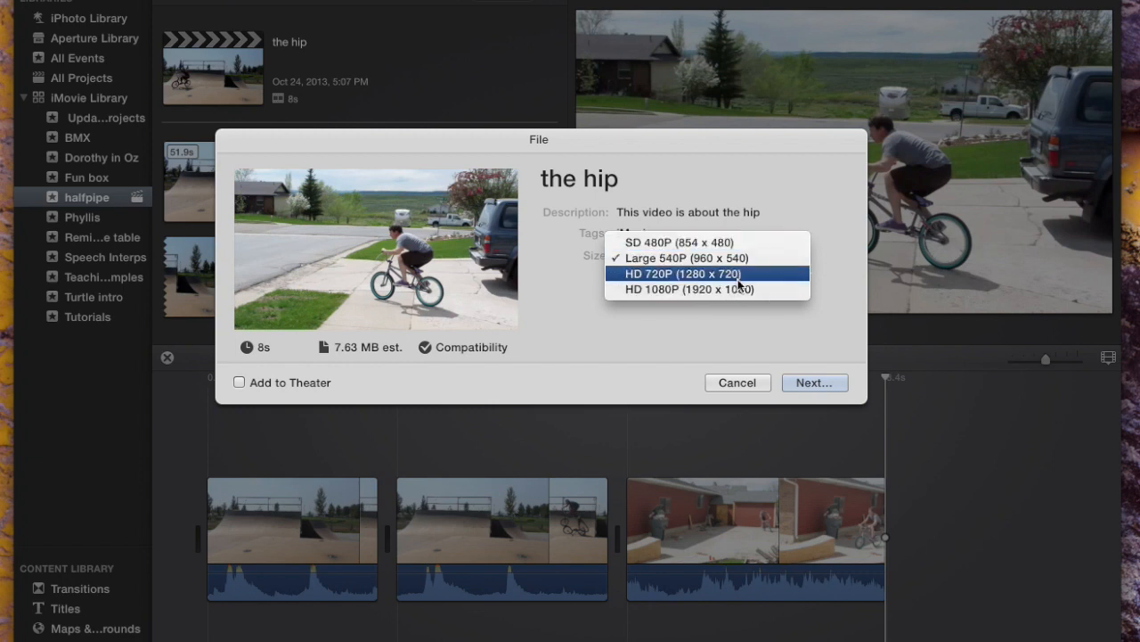
{"action": "left_click", "coordinate": [733, 249]}
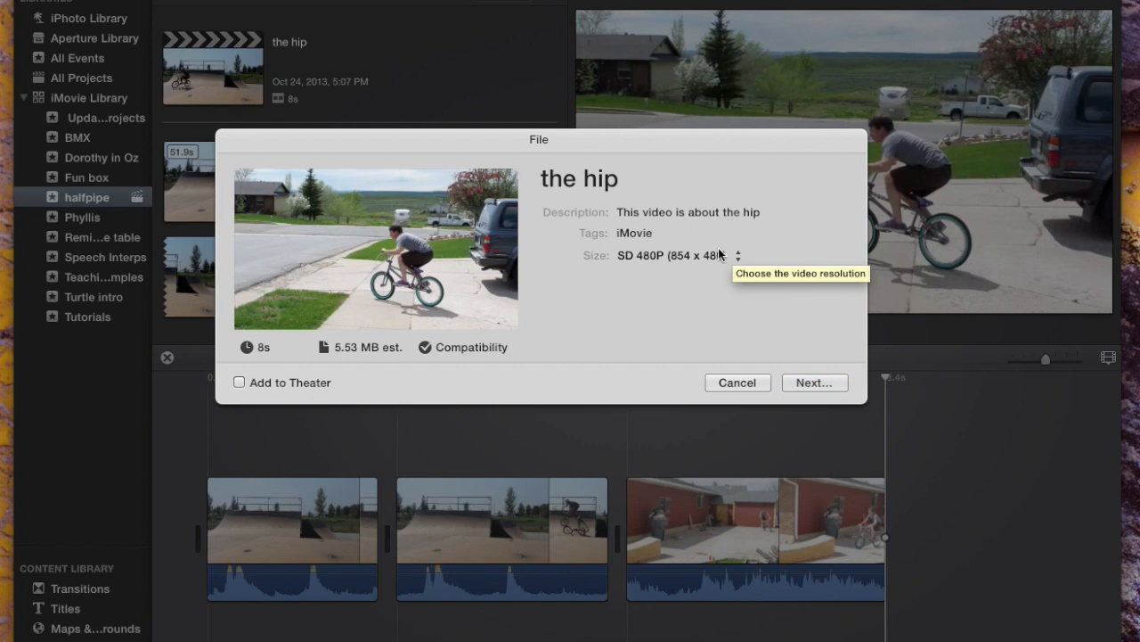
{"action": "left_click", "coordinate": [710, 255]}
{"action": "left_click", "coordinate": [699, 304]}
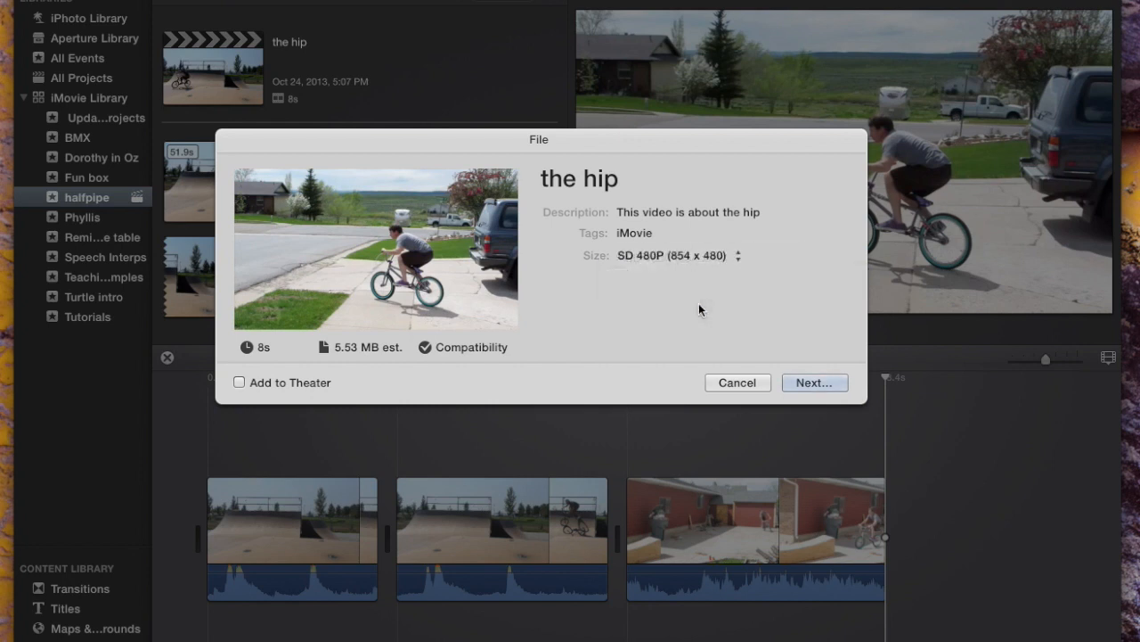
{"action": "left_click", "coordinate": [724, 255]}
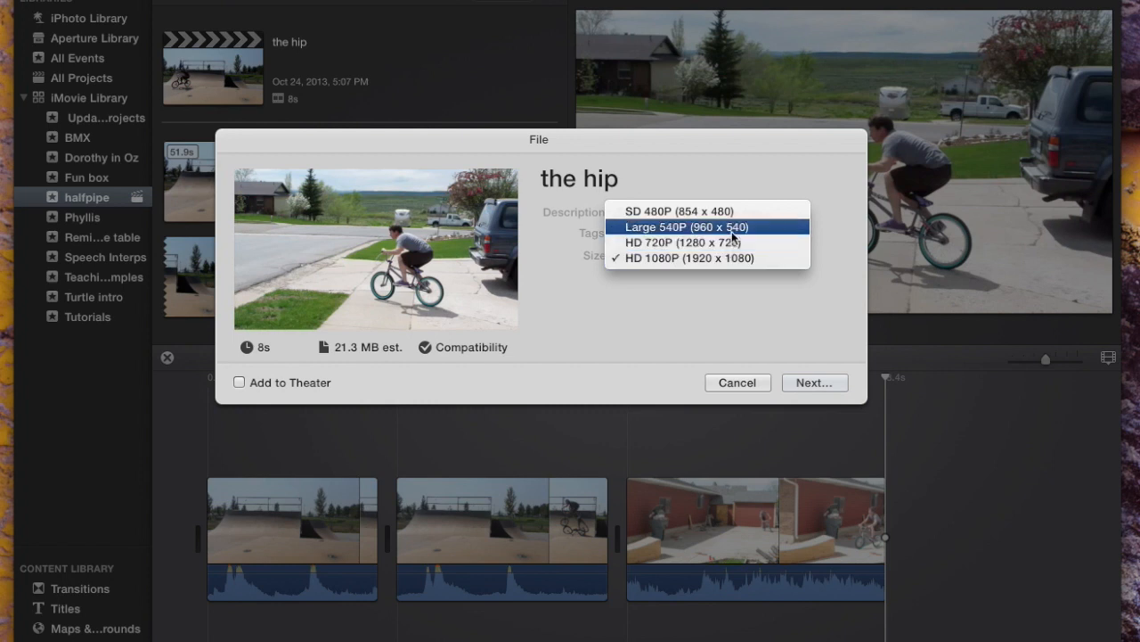
{"action": "left_click", "coordinate": [733, 230]}
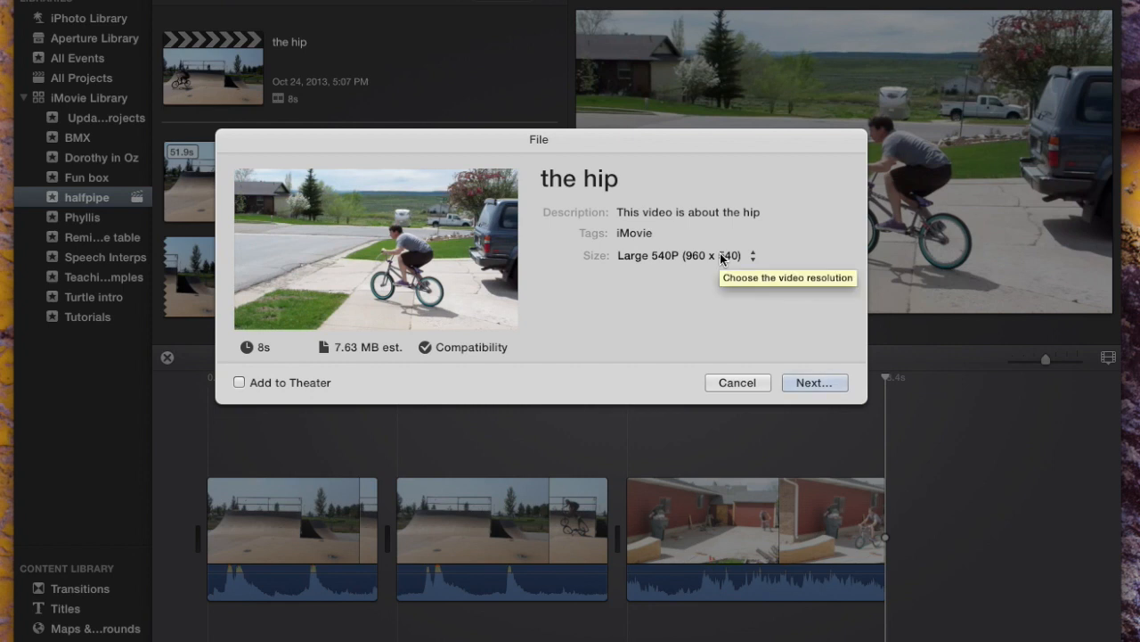
- Continue the file export and save the movie as "the hip" on the Desktop
{"action": "left_click", "coordinate": [825, 389]}
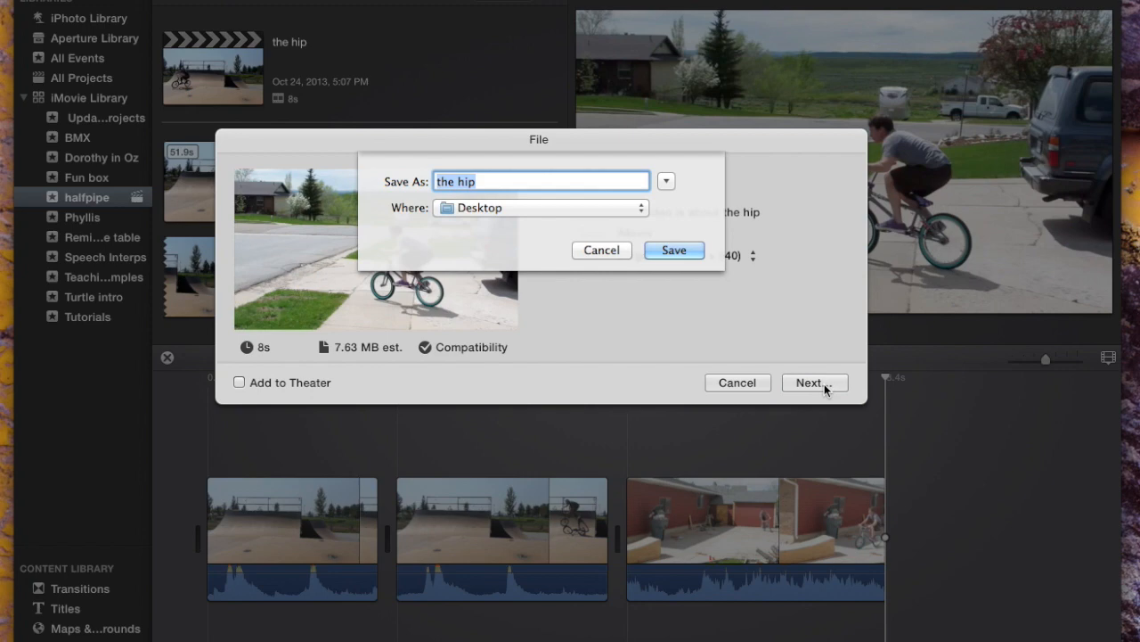
{"action": "left_click", "coordinate": [674, 251]}
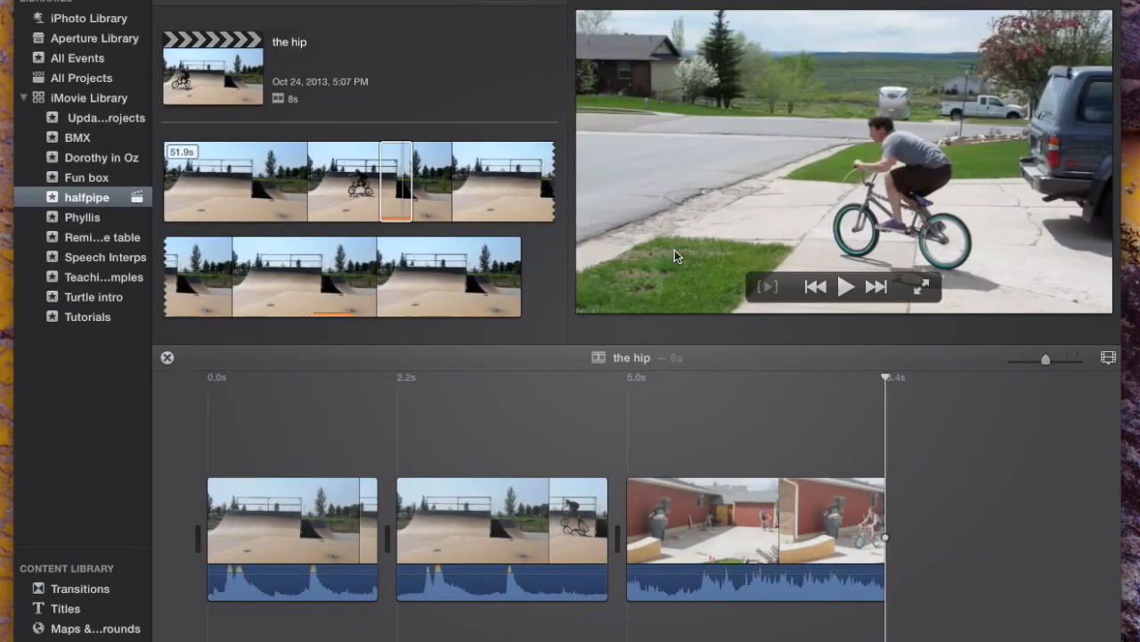